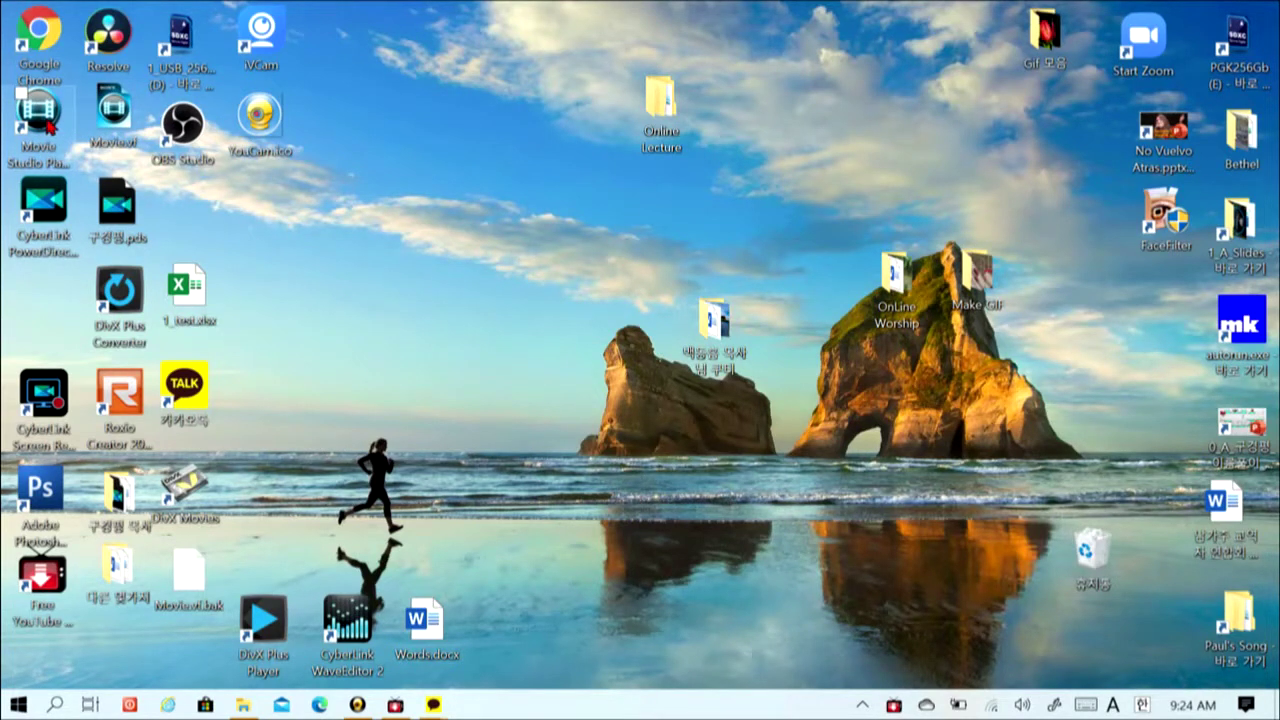
# Launch Movie Studio Platinum 12.0 from the desktop and maximize its window.
pyautogui.doubleClick(50, 125)
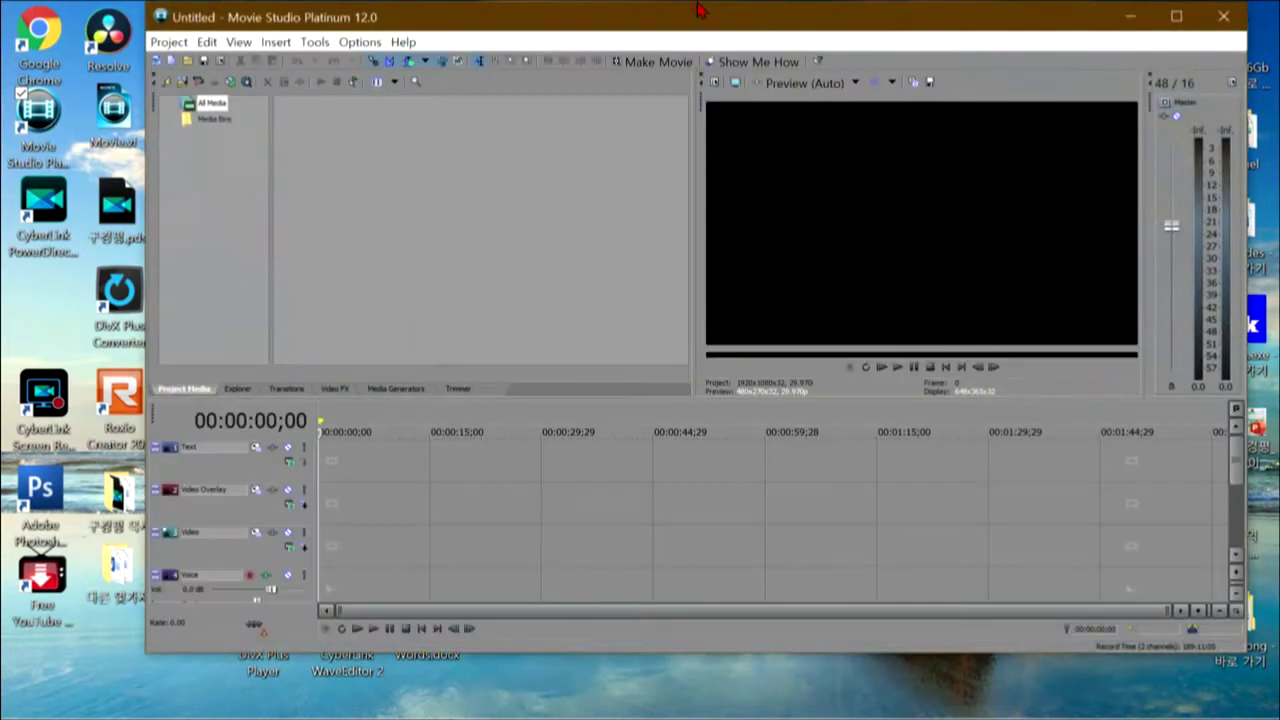
pyautogui.moveTo(698, 10); pyautogui.dragTo(645, 40)
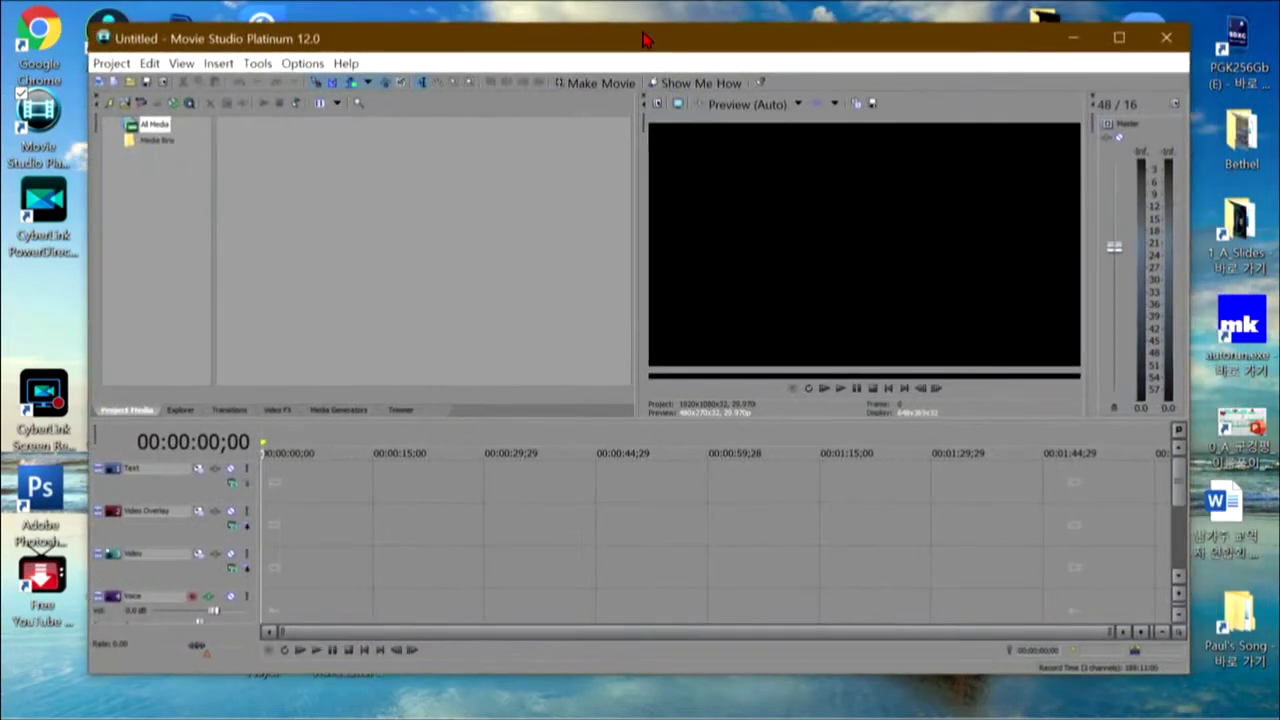
pyautogui.click(1119, 40)
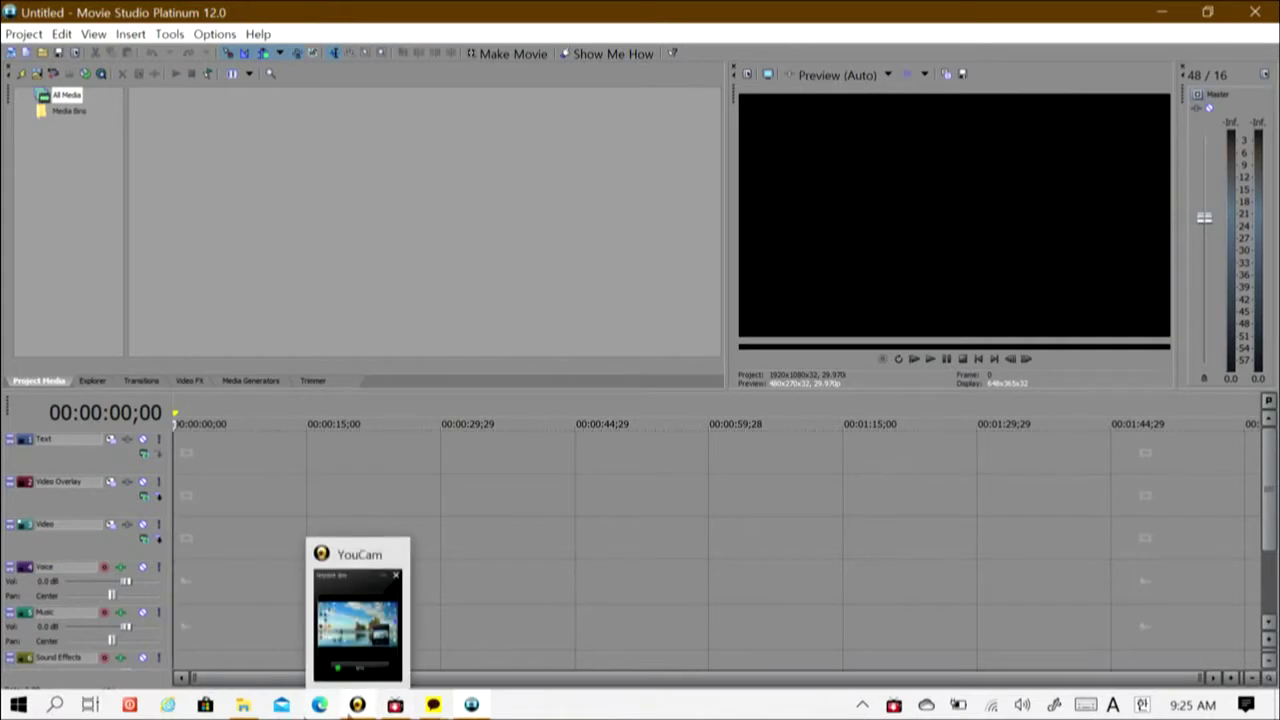
# Switch to File Explorer and open the Gif 모음 folder on the desktop (바탕 화면).
pyautogui.moveTo(252, 712)
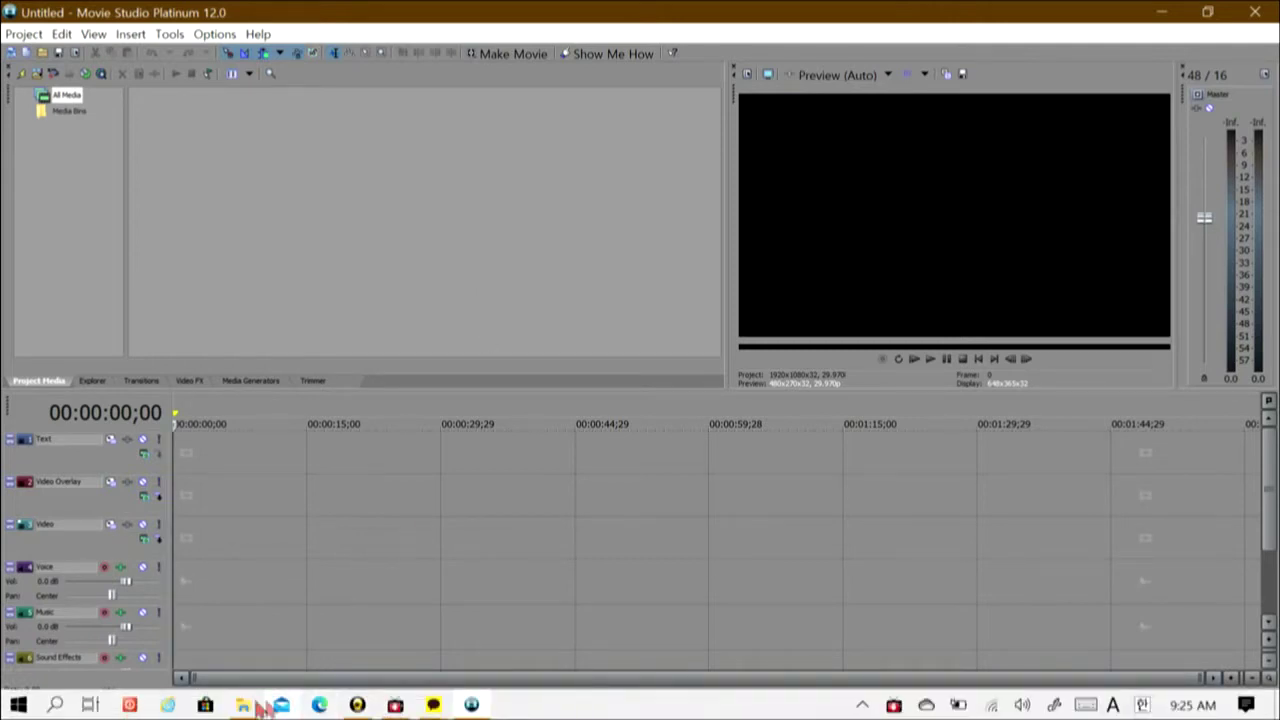
pyautogui.click(242, 706)
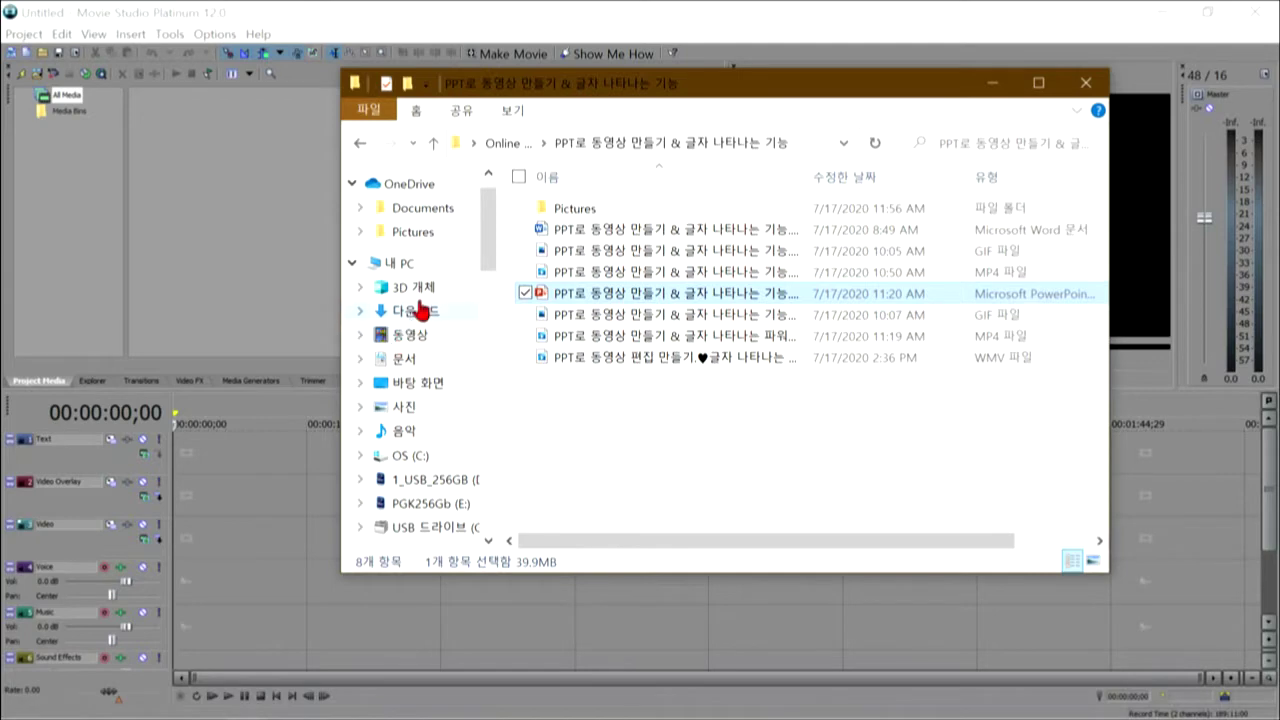
pyautogui.click(430, 390)
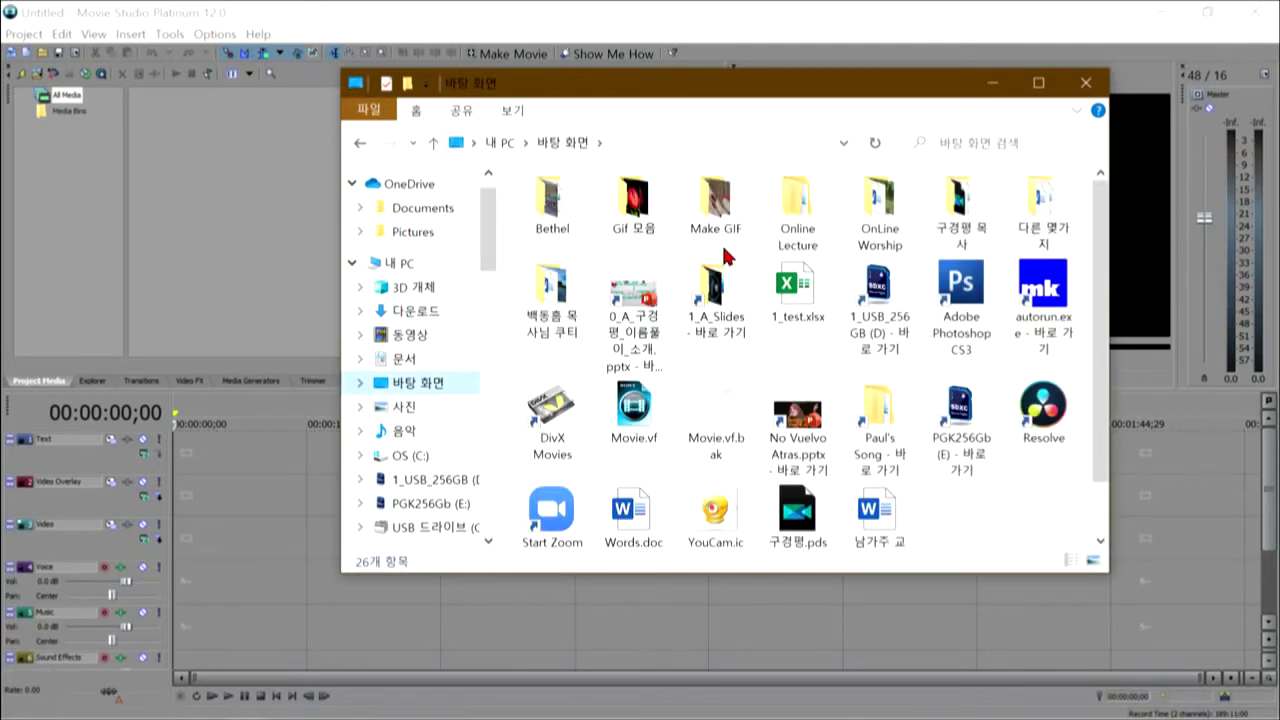
pyautogui.doubleClick(638, 212)
pyautogui.click(645, 212)
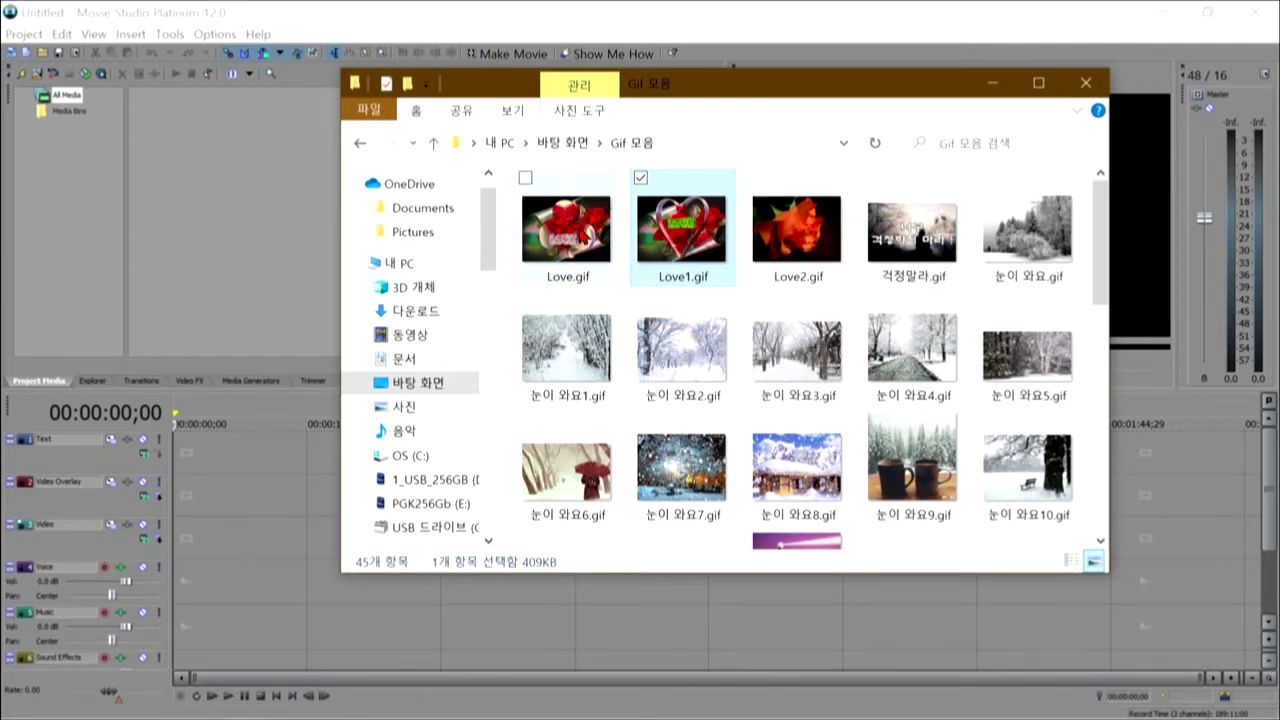
# Select Love.gif, Love1.gif, Love2.gif, the four lighthouse files 등대.gif to 등대3.gif, and 모래 바람.gif.
pyautogui.click(581, 234)
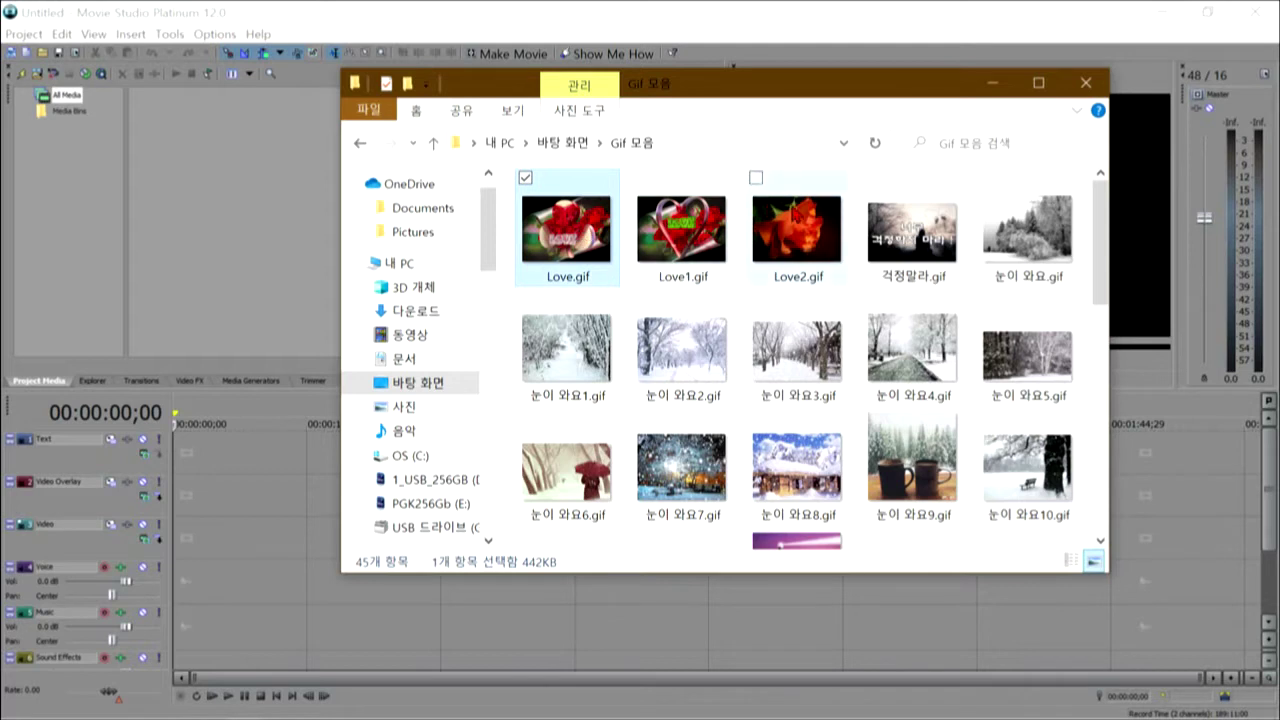
pyautogui.keyDown('shift'); pyautogui.click(794, 213); pyautogui.keyUp('shift')
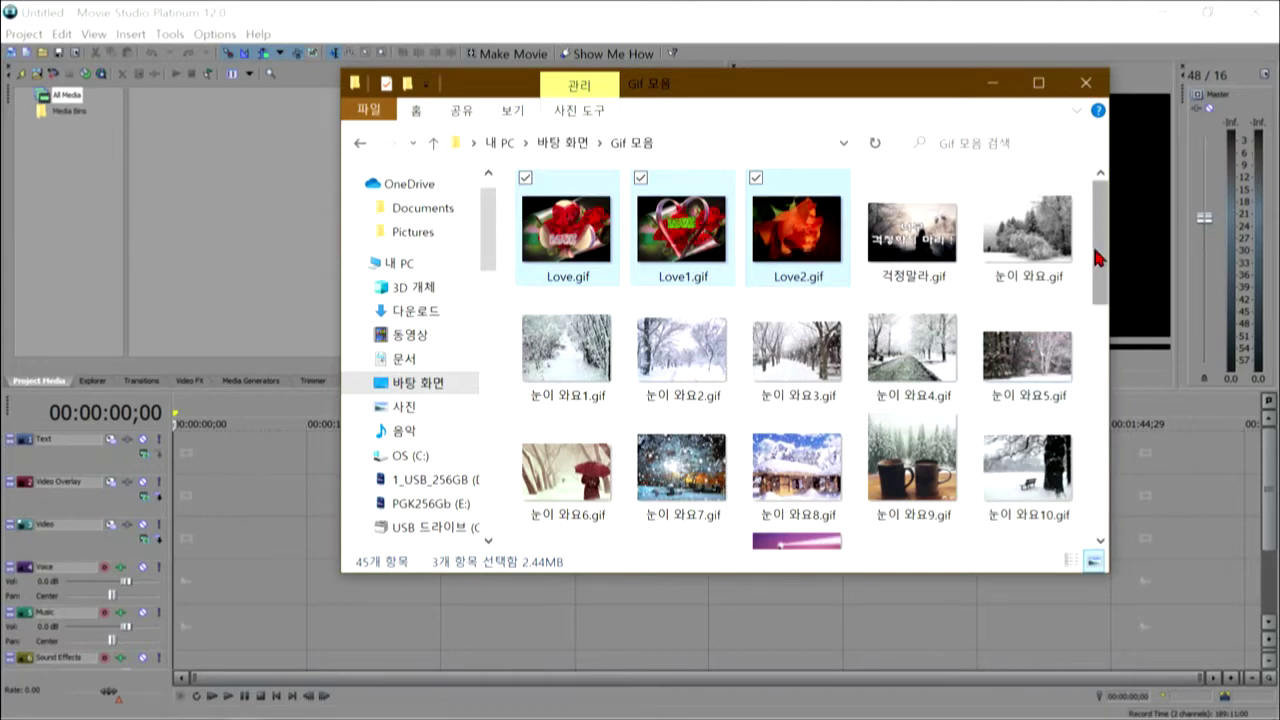
pyautogui.moveTo(1107, 283); pyautogui.dragTo(1100, 340)
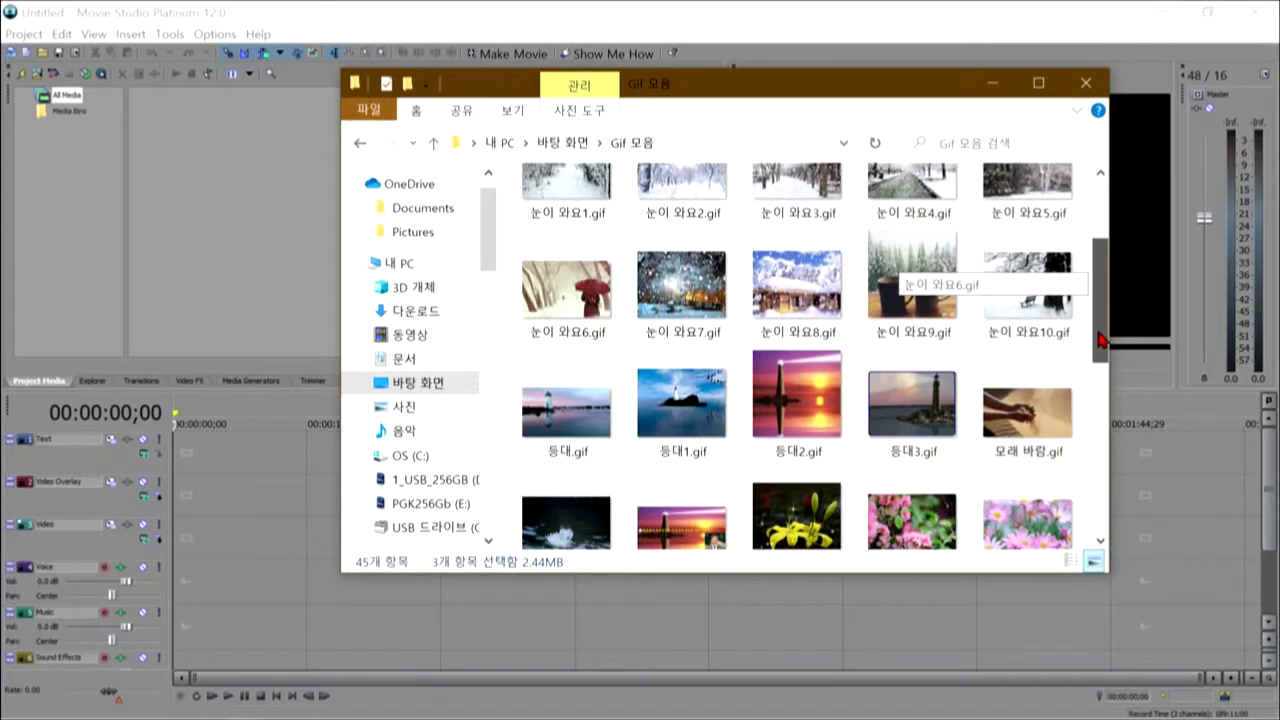
pyautogui.keyDown('ctrl'); pyautogui.click(560, 432); pyautogui.keyUp('ctrl')
pyautogui.keyDown('ctrl'); pyautogui.click(692, 413); pyautogui.keyUp('ctrl')
pyautogui.keyDown('ctrl'); pyautogui.click(773, 397); pyautogui.keyUp('ctrl')
pyautogui.keyDown('ctrl'); pyautogui.click(876, 397); pyautogui.keyUp('ctrl')
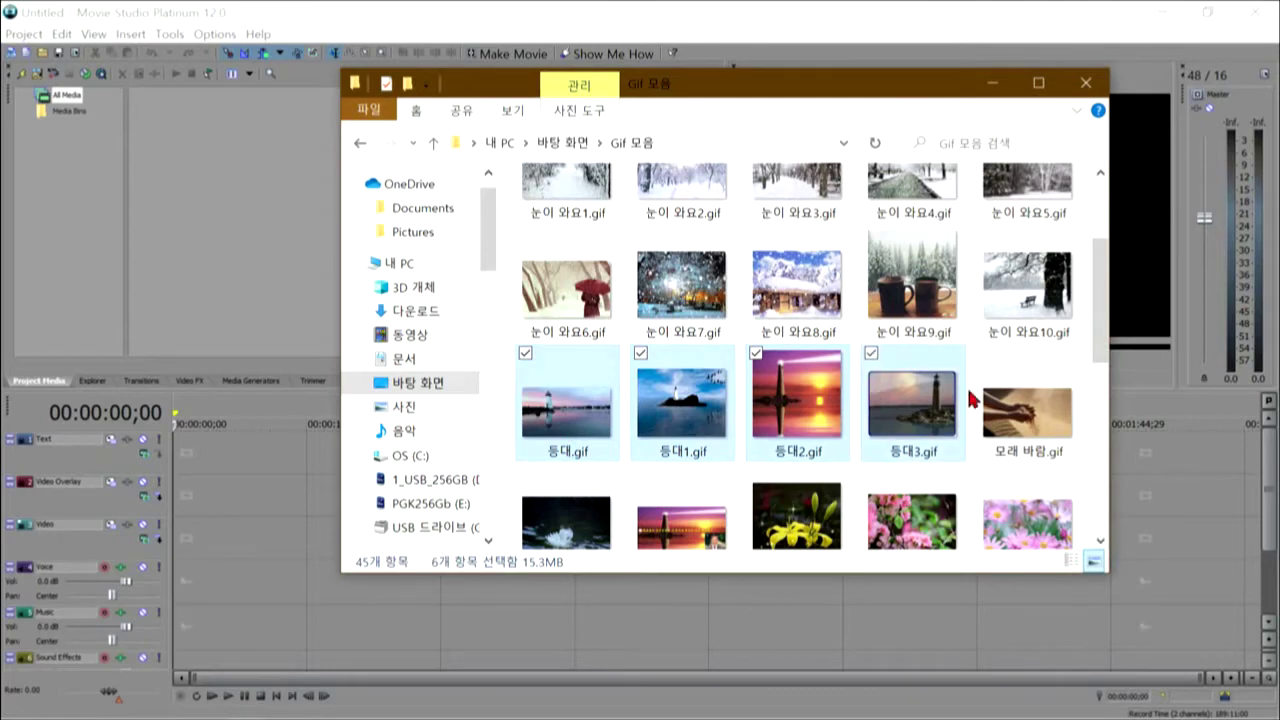
pyautogui.keyDown('ctrl'); pyautogui.click(1028, 395); pyautogui.keyUp('ctrl')
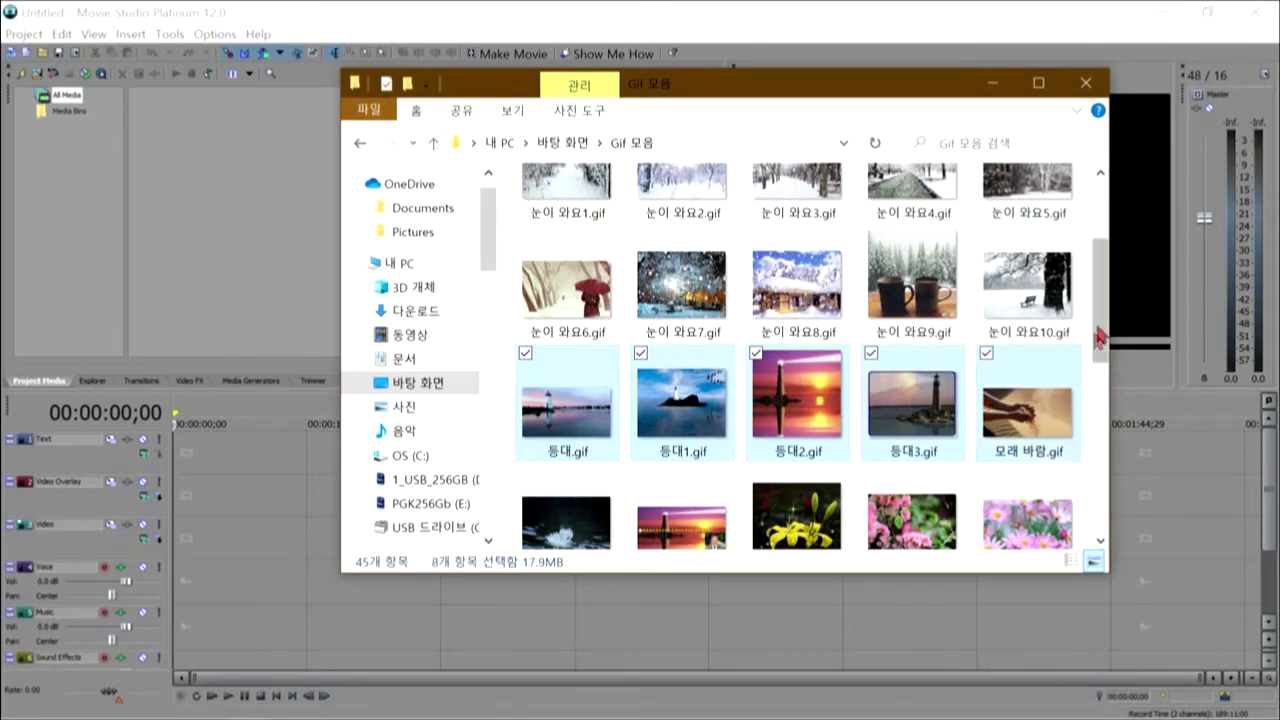
# Add the 백합, 비에 젖는 꽃, 장미, 폭포1, 피는 꽃 and 흐르는 냇물 1–3, 5–8 and 10 GIFs, import the selection into Project Media, and minimize File Explorer.
pyautogui.moveTo(1104, 337); pyautogui.dragTo(1100, 407)
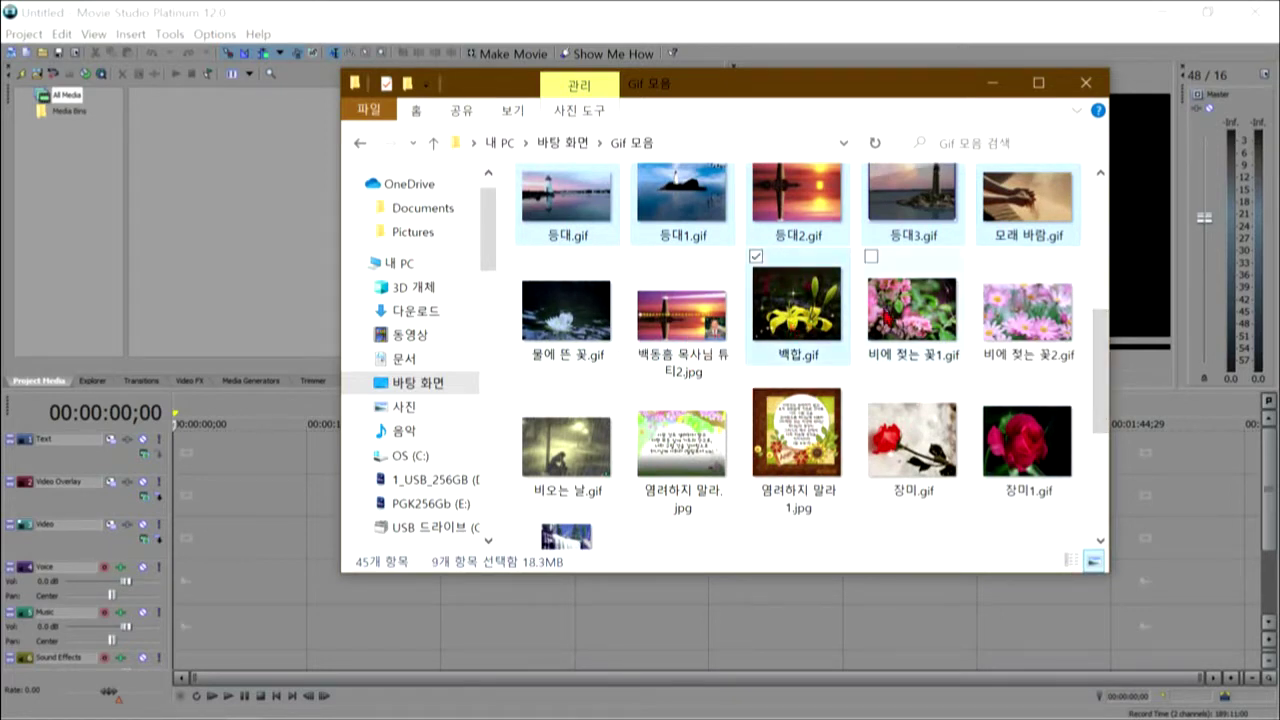
pyautogui.scroll(-3, 665, 392)
pyautogui.keyDown('ctrl'); pyautogui.keyDown('shift'); pyautogui.click(662, 392); pyautogui.keyUp('shift'); pyautogui.keyUp('ctrl')
pyautogui.keyDown('ctrl'); pyautogui.click(806, 410); pyautogui.keyUp('ctrl')
pyautogui.keyDown('ctrl'); pyautogui.click(1015, 410); pyautogui.keyUp('ctrl')
pyautogui.keyDown('ctrl'); pyautogui.click(566, 525); pyautogui.keyUp('ctrl')
pyautogui.scroll(-1, 566, 525)
pyautogui.keyDown('ctrl'); pyautogui.click(683, 500); pyautogui.keyUp('ctrl')
pyautogui.keyDown('ctrl'); pyautogui.click(799, 492); pyautogui.keyUp('ctrl')
pyautogui.keyDown('ctrl'); pyautogui.click(1000, 490); pyautogui.keyUp('ctrl')
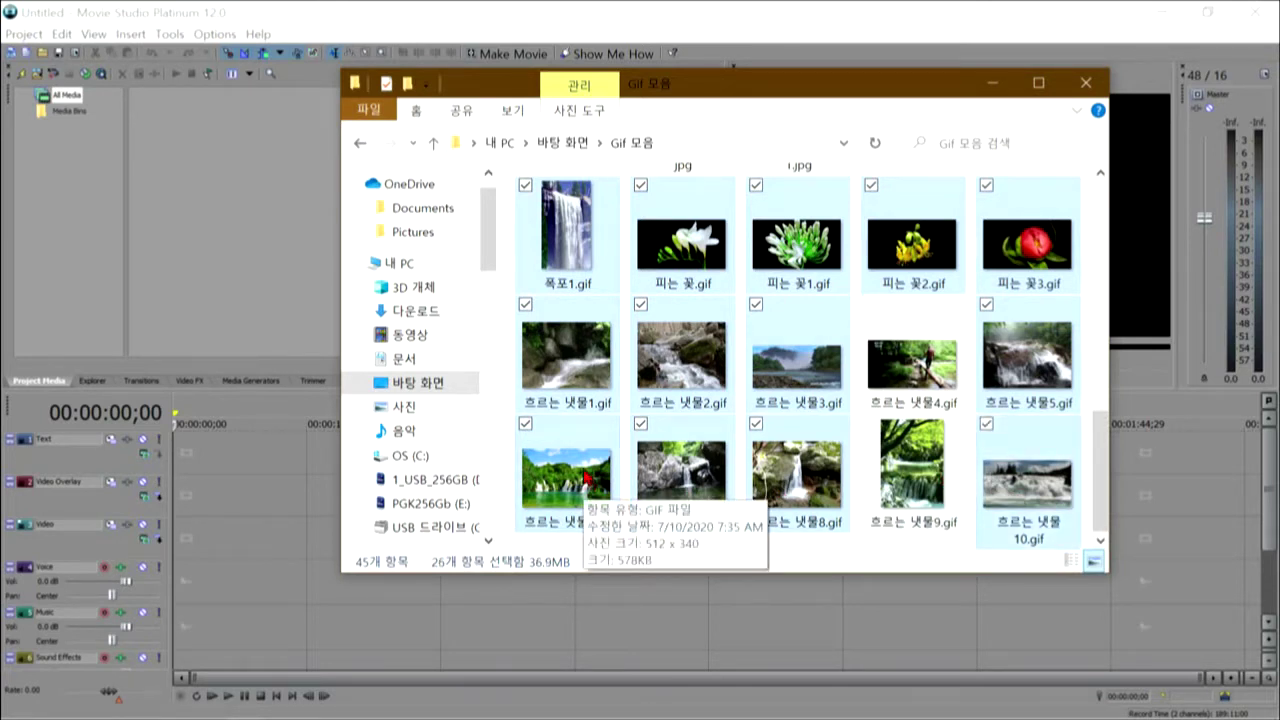
pyautogui.moveTo(587, 480); pyautogui.dragTo(197, 277)
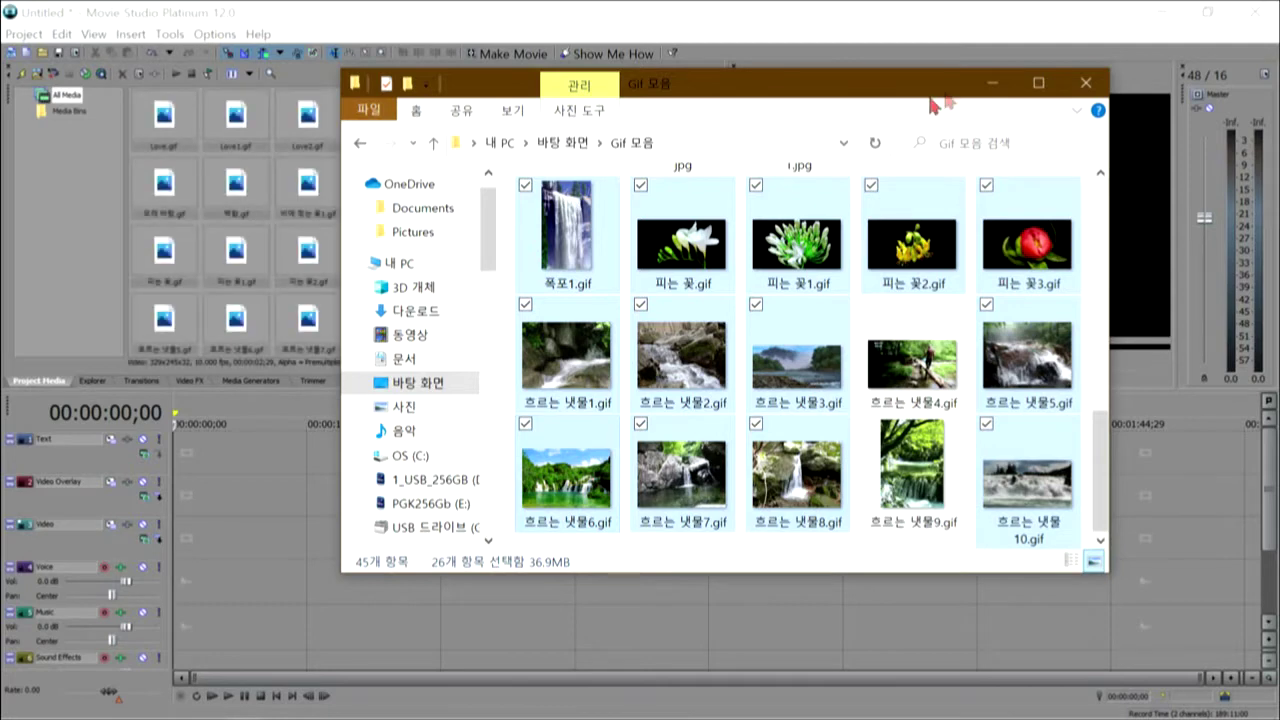
pyautogui.click(993, 83)
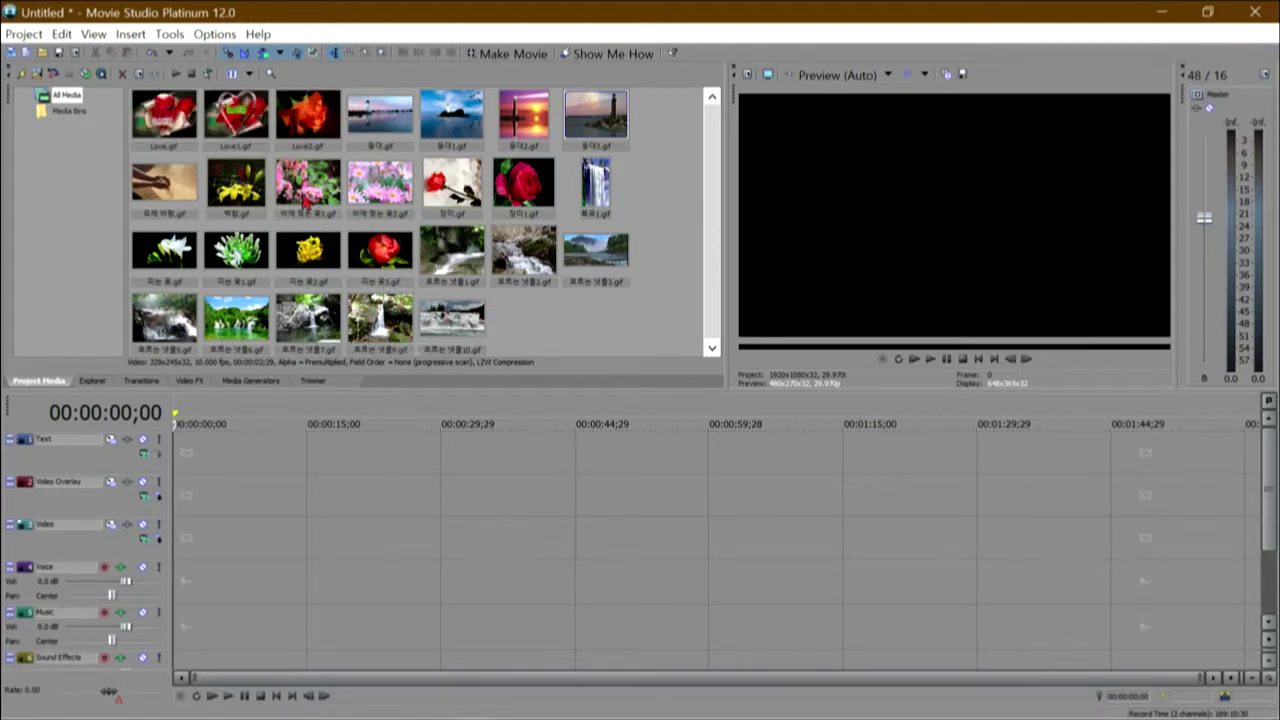
# Place Love.gif, Love1.gif, Love2.gif and 백합.gif from the start of the Video Overlay track with overlaps of about 2:25, 3:05 and 2:28.
pyautogui.click(164, 114)
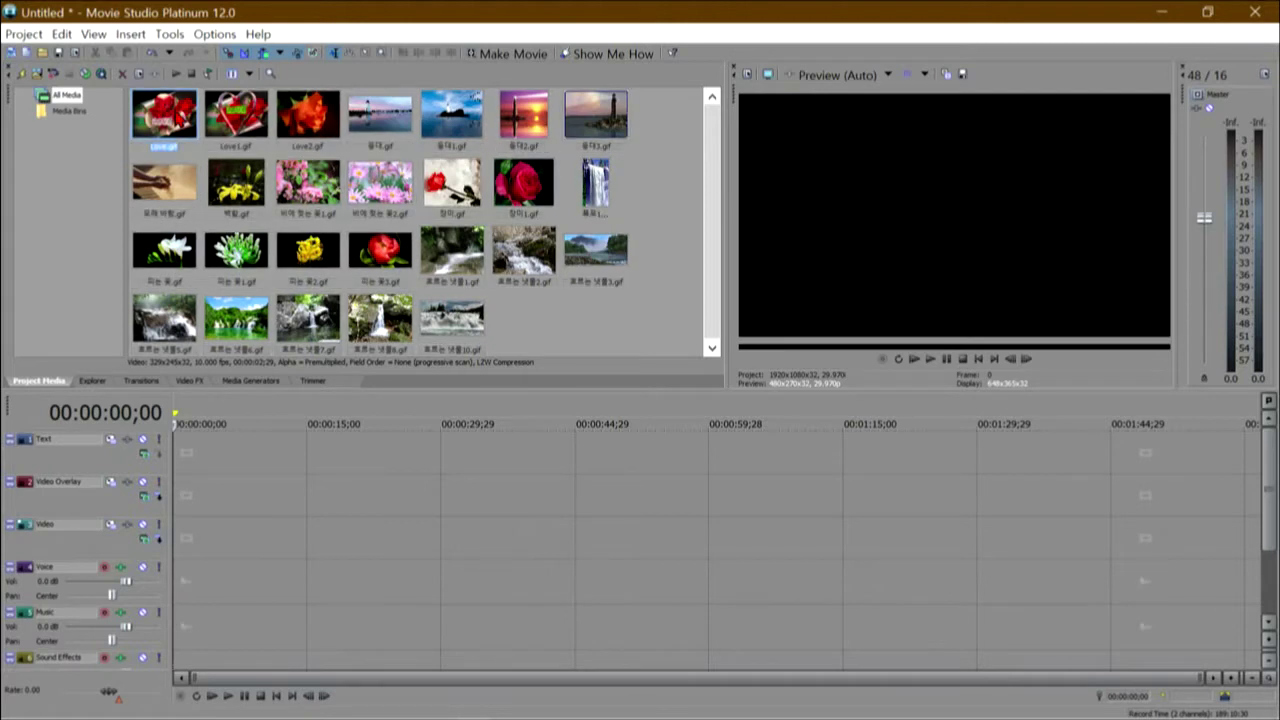
pyautogui.moveTo(164, 114); pyautogui.dragTo(183, 500)
pyautogui.moveTo(181, 497); pyautogui.dragTo(262, 495)
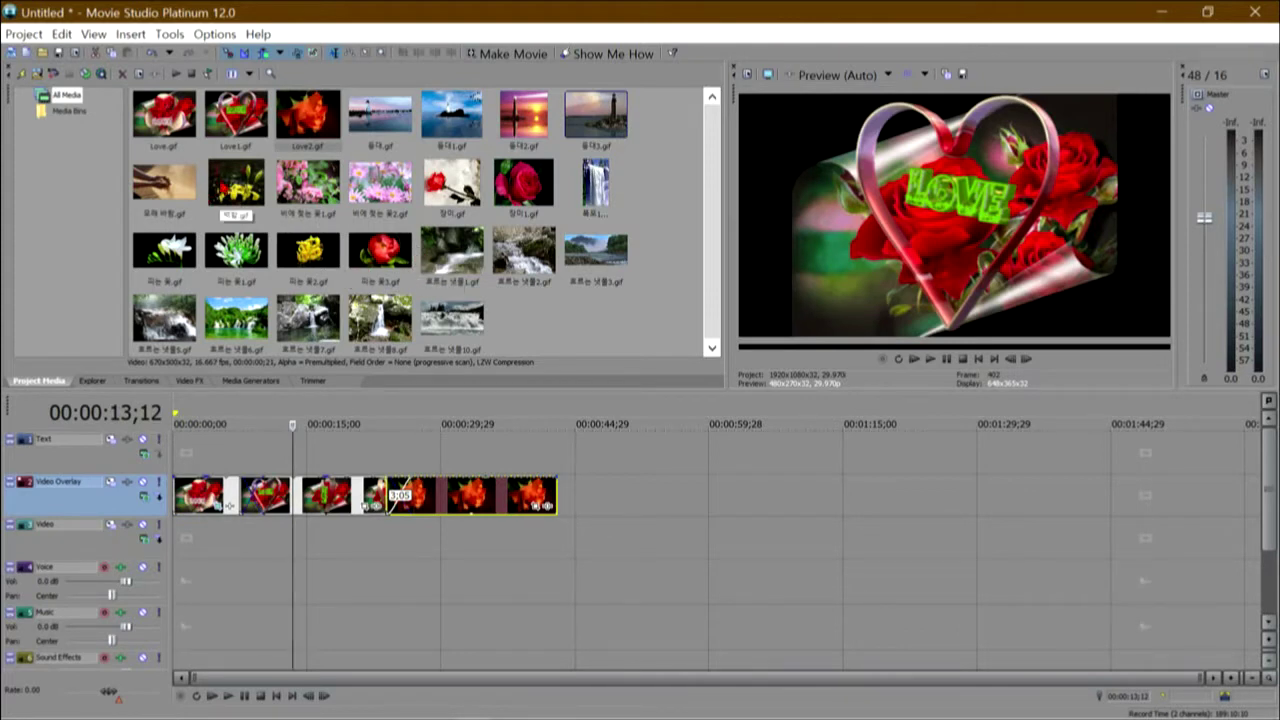
pyautogui.moveTo(236, 190); pyautogui.dragTo(480, 373)
pyautogui.moveTo(557, 441); pyautogui.dragTo(596, 497)
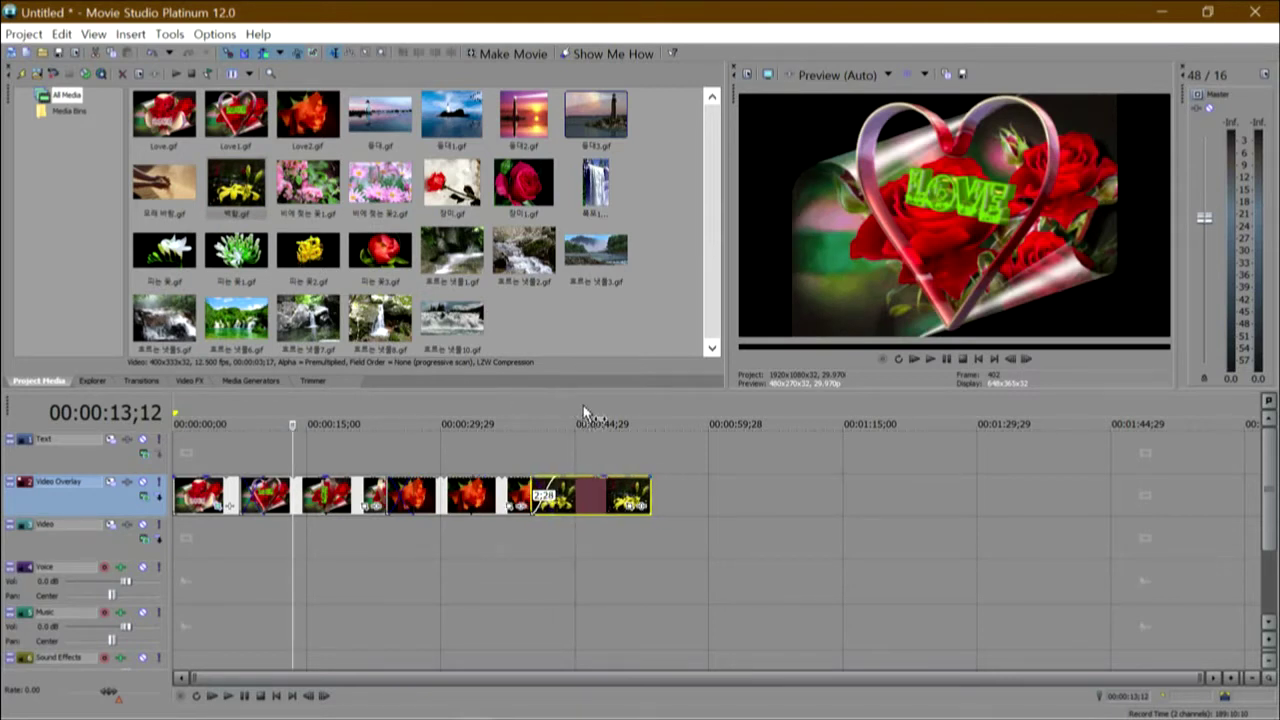
# Crop the 백합 clip vertically with Event Pan/Crop to a height of about 255, keeping the width at 400.
pyautogui.click(584, 416)
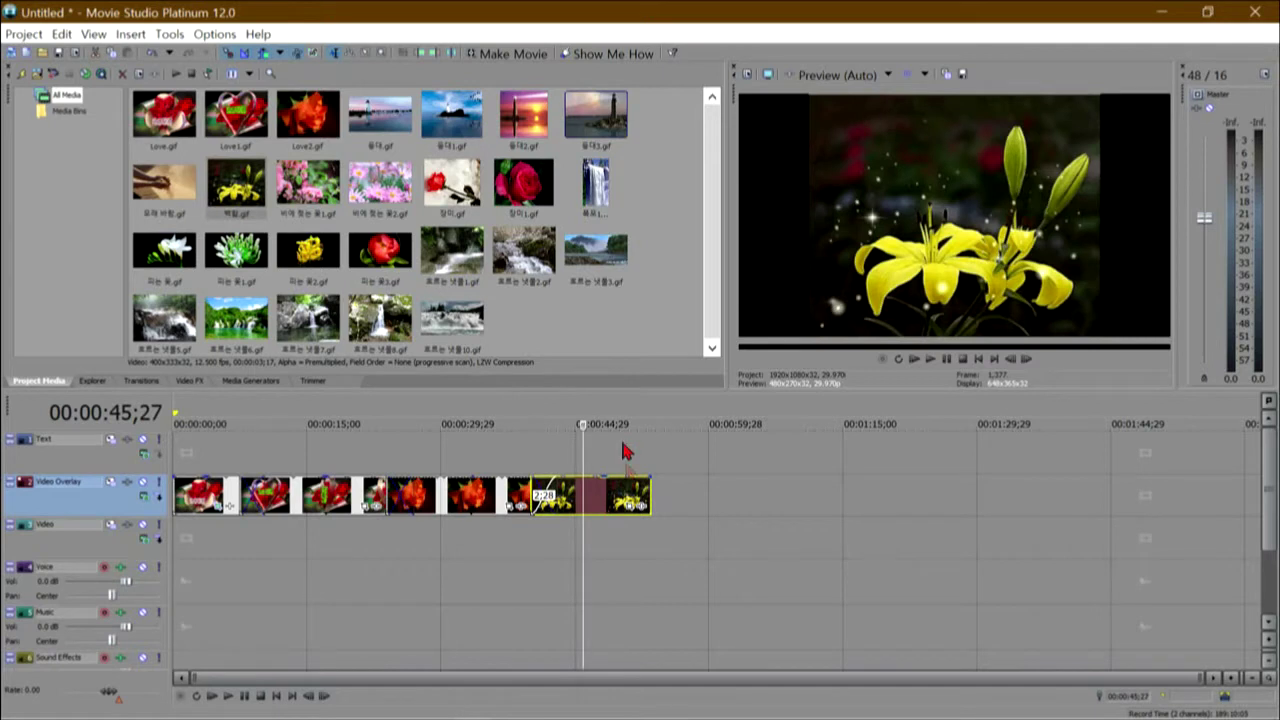
pyautogui.click(630, 515)
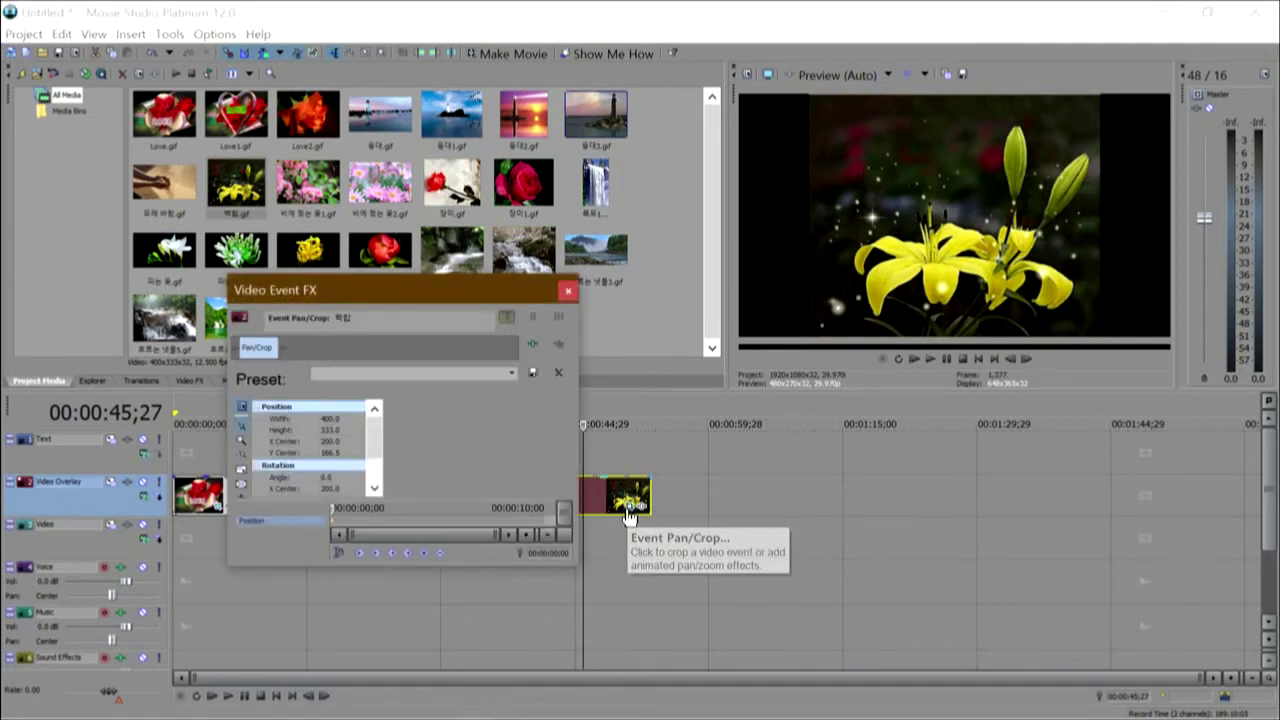
pyautogui.moveTo(475, 402); pyautogui.dragTo(477, 386)
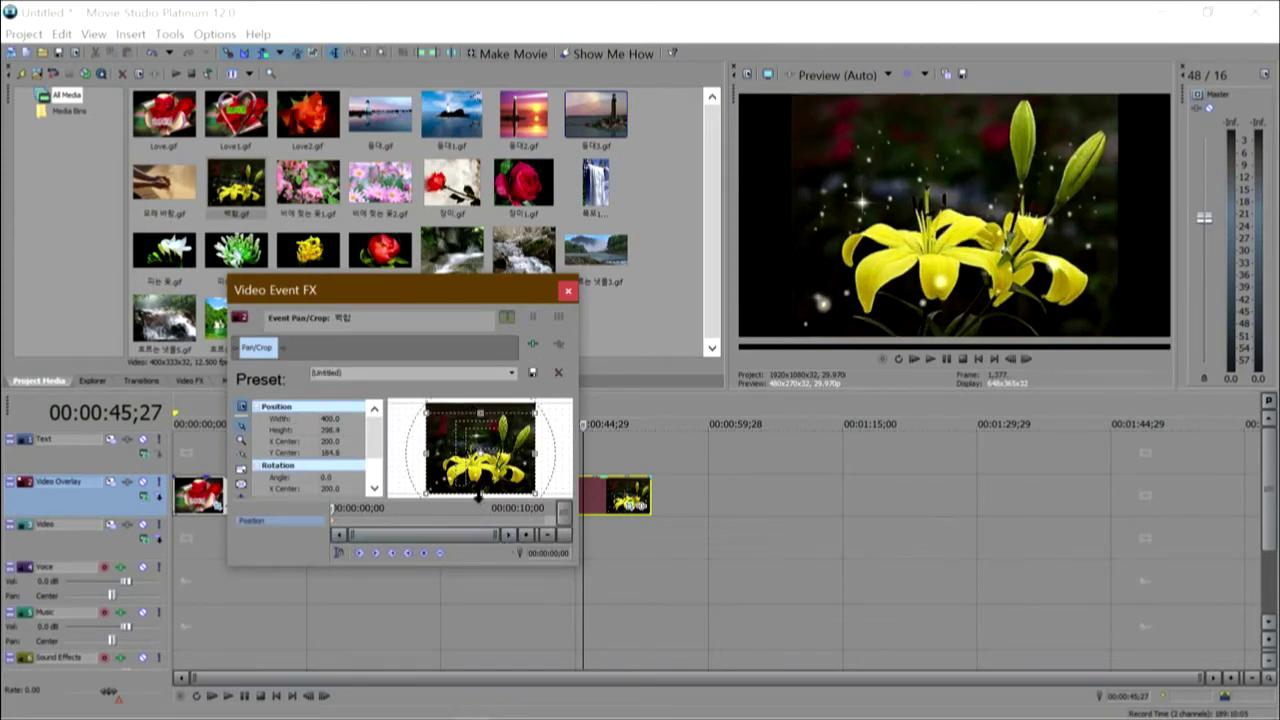
pyautogui.moveTo(477, 497); pyautogui.dragTo(478, 496)
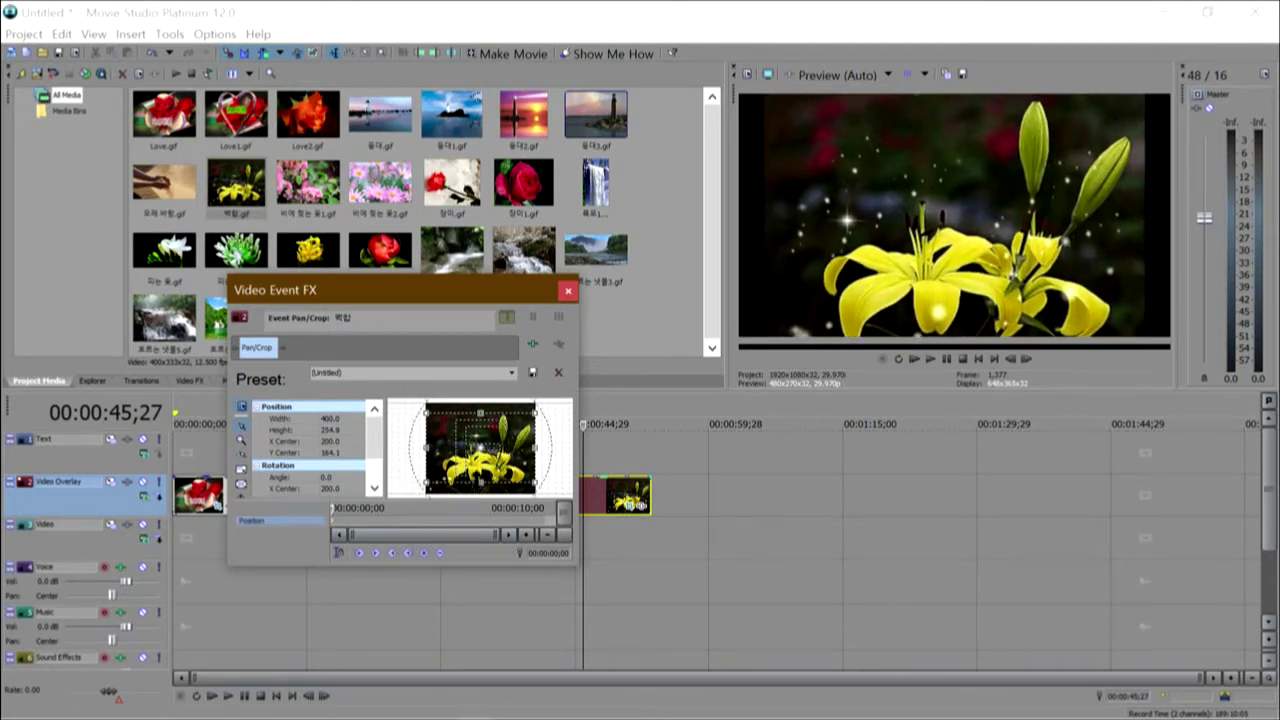
pyautogui.click(567, 290)
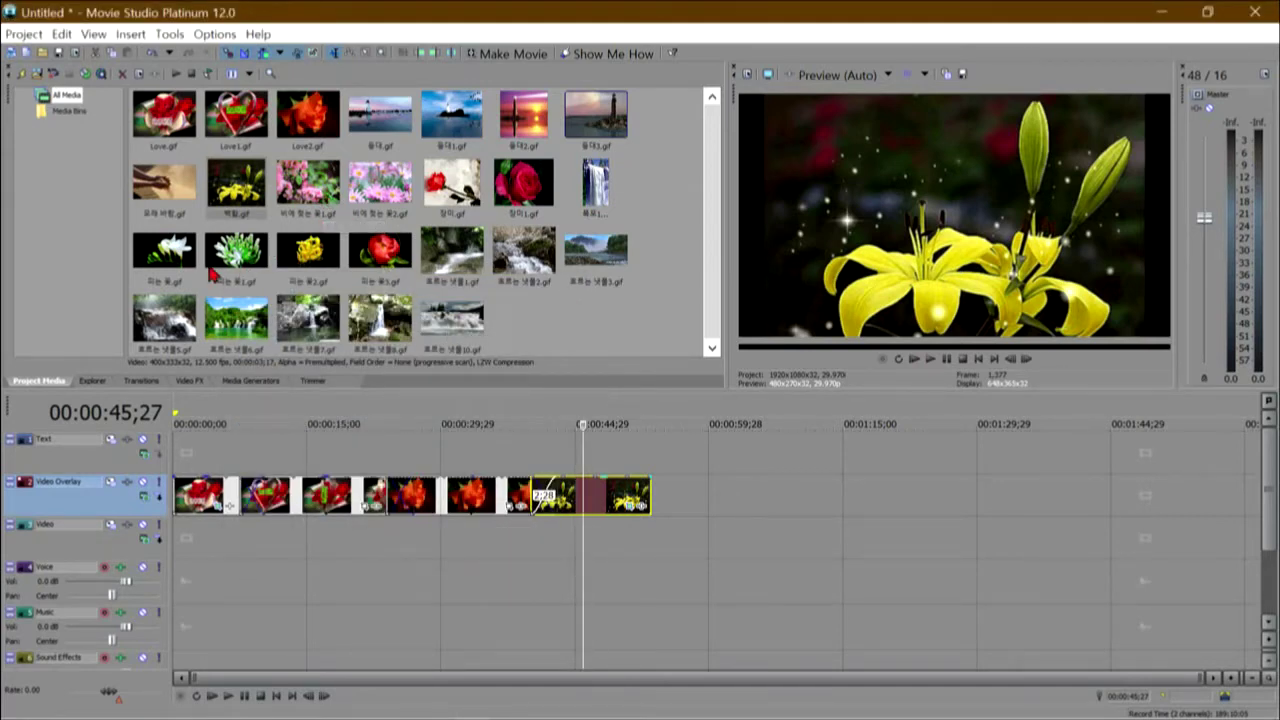
# Append 피는 꽃.gif, 피는 꽃1.gif and 흐르는 냇물6.gif to the Video Overlay track with overlaps of about 3:27, 2:26 and 4:01.
pyautogui.moveTo(164, 250); pyautogui.dragTo(690, 493)
pyautogui.moveTo(694, 494); pyautogui.dragTo(829, 497)
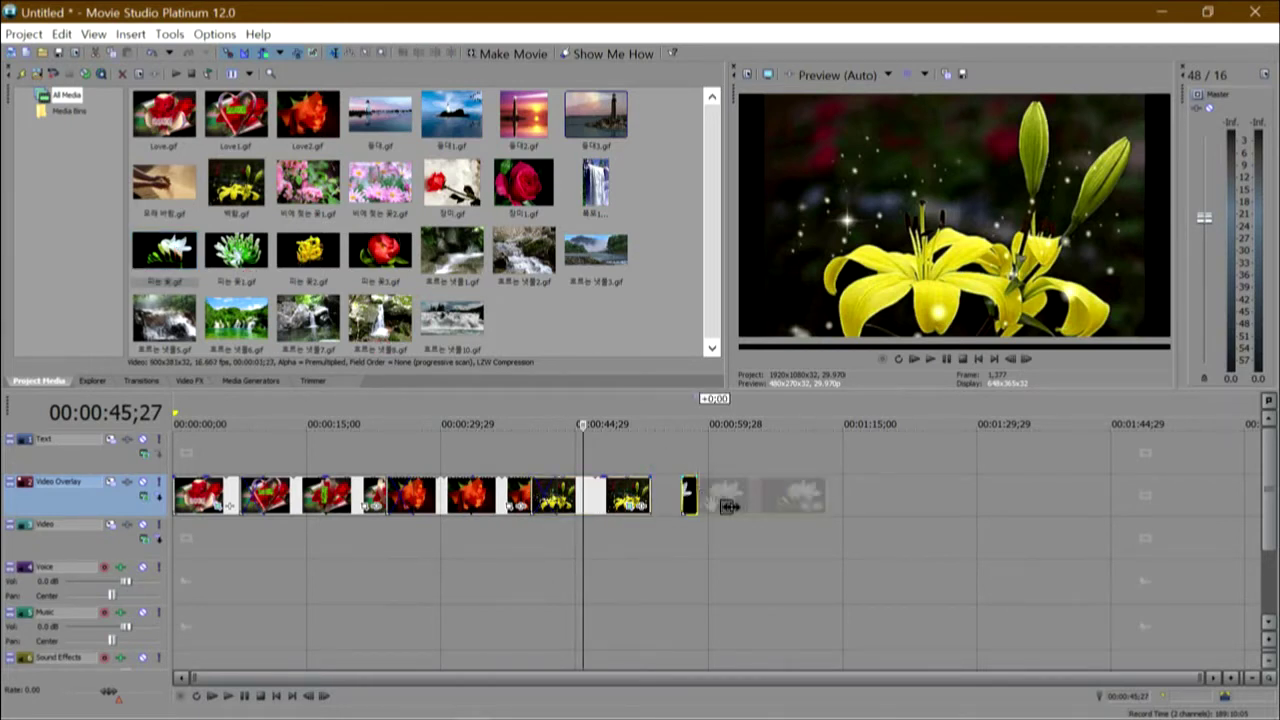
pyautogui.moveTo(707, 500); pyautogui.dragTo(641, 510)
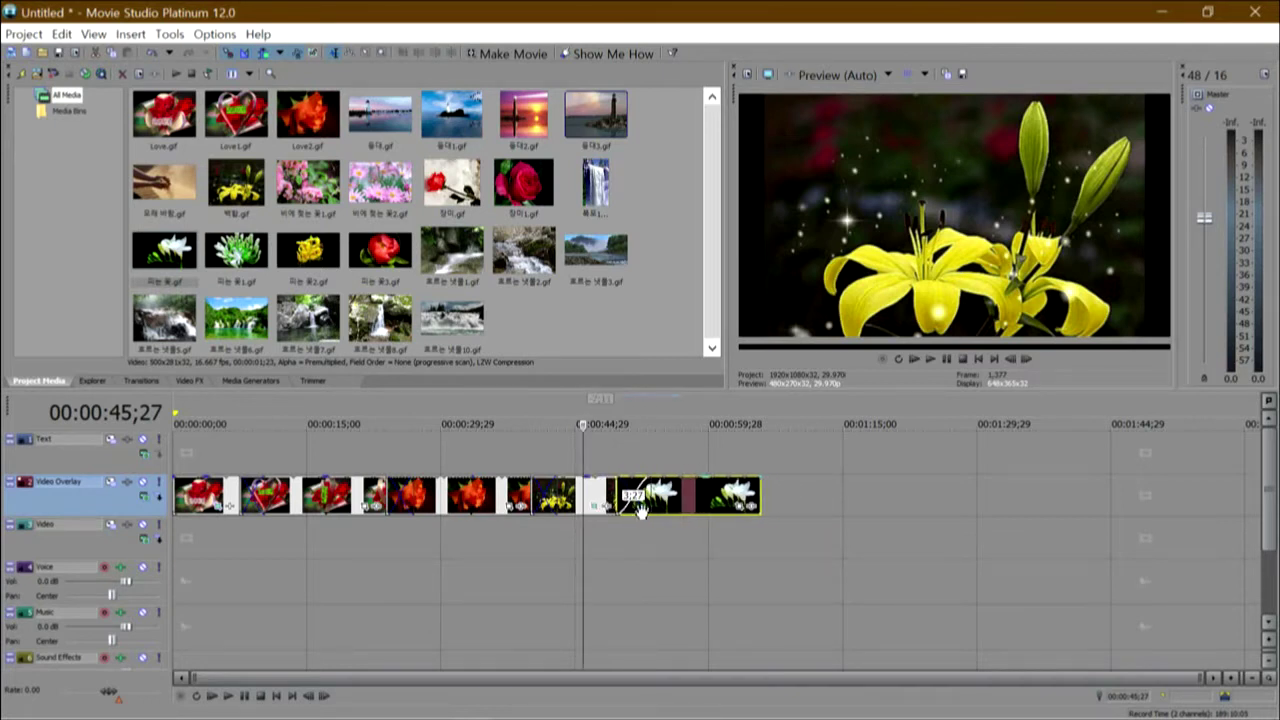
pyautogui.click(673, 406)
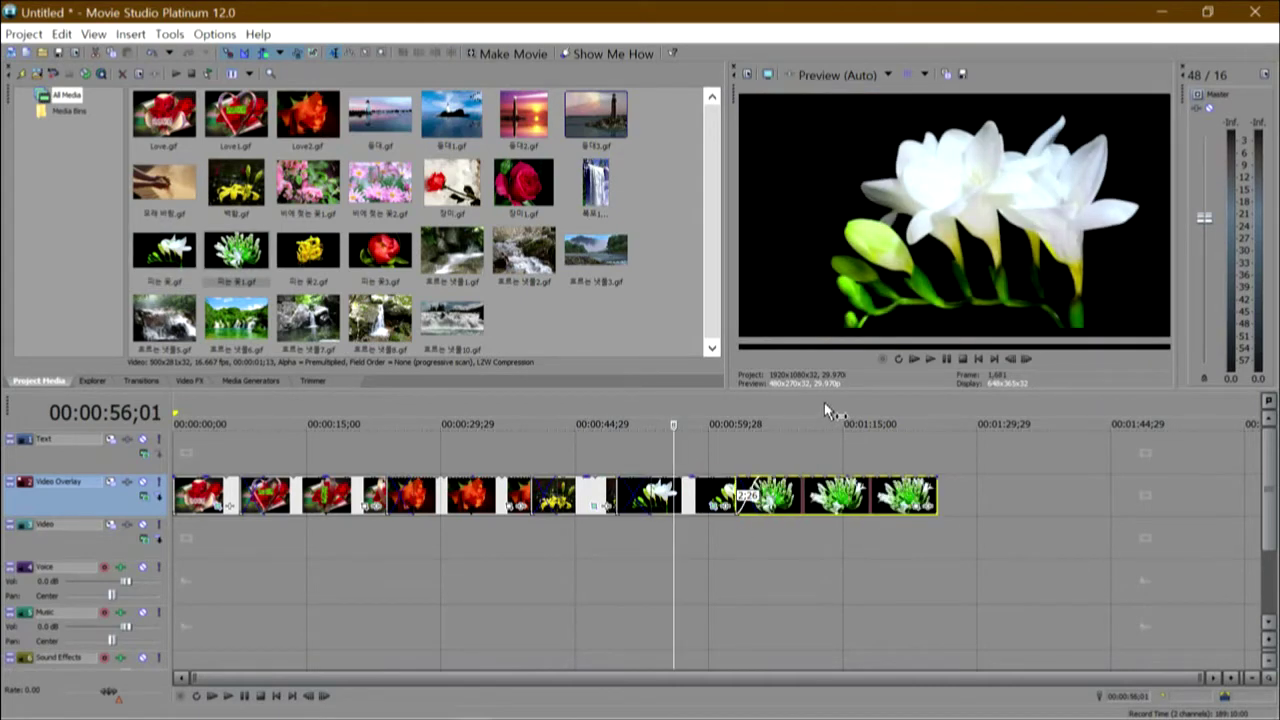
pyautogui.click(824, 404)
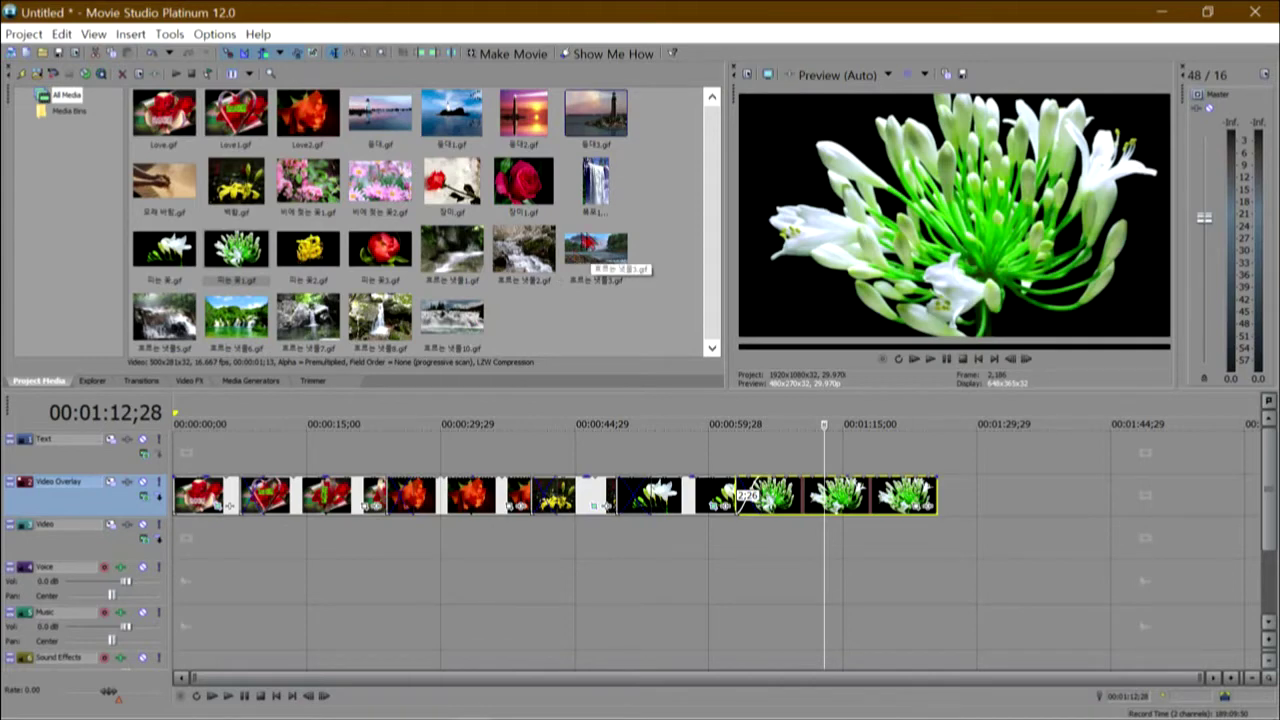
pyautogui.doubleClick(246, 326)
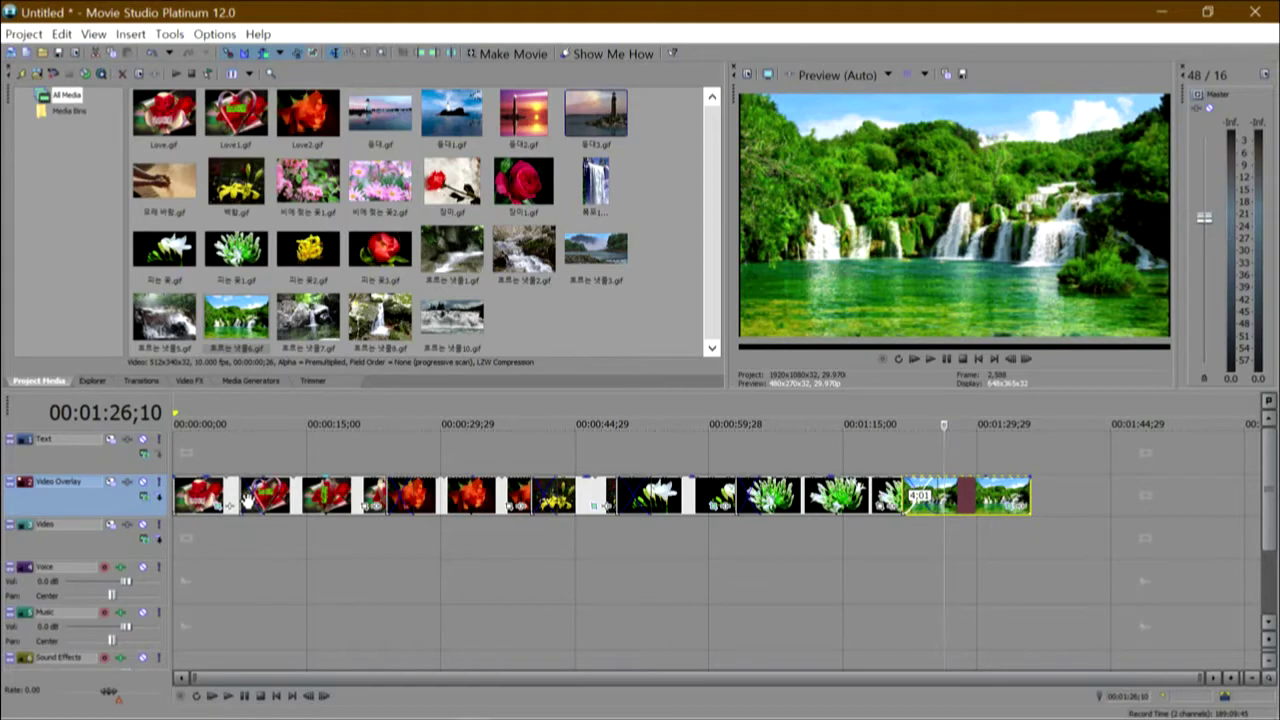
# Apply the Iris transition preset "Four Circles, Out, White Border" to the overlap between the Love and Love1 clips.
pyautogui.click(254, 494)
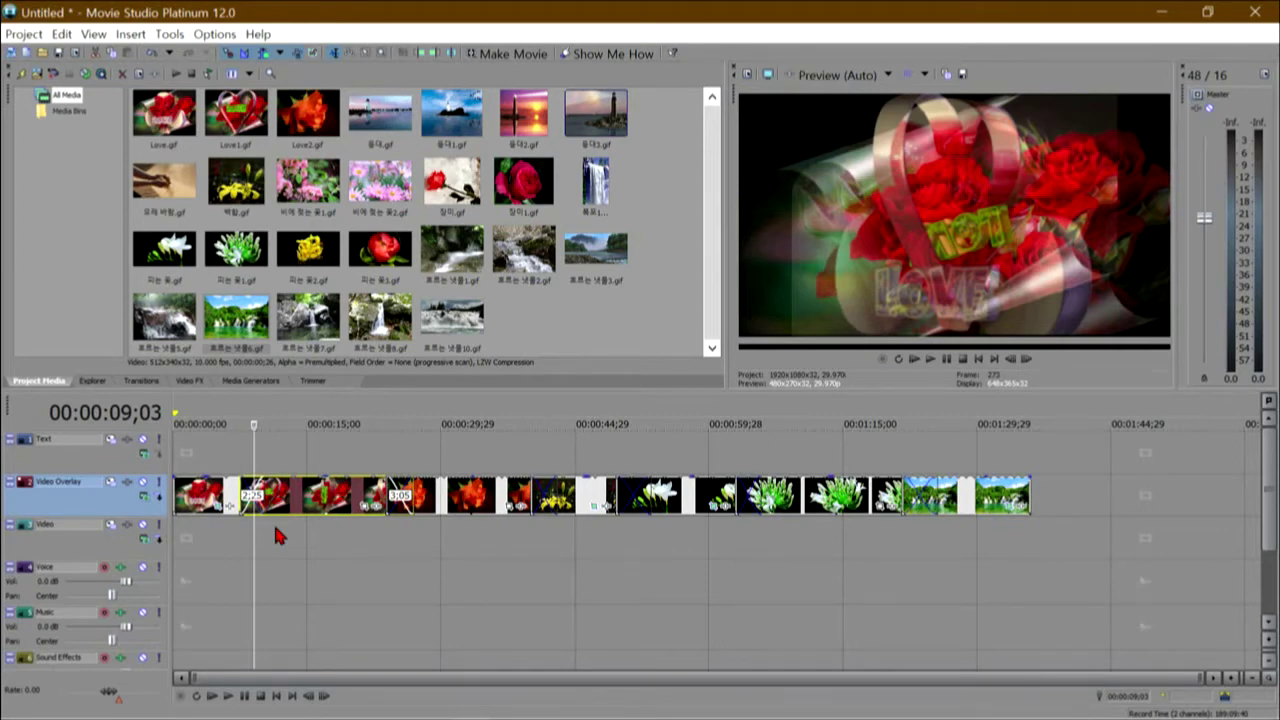
pyautogui.click(125, 381)
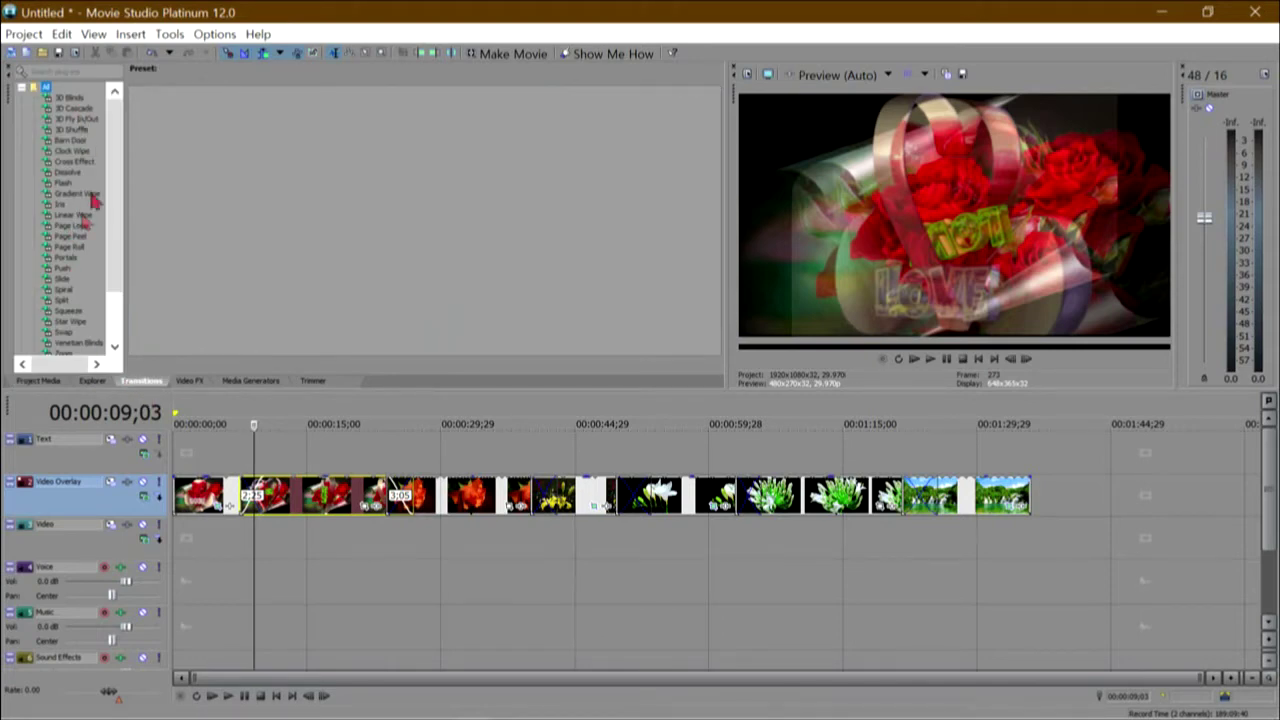
pyautogui.click(71, 215)
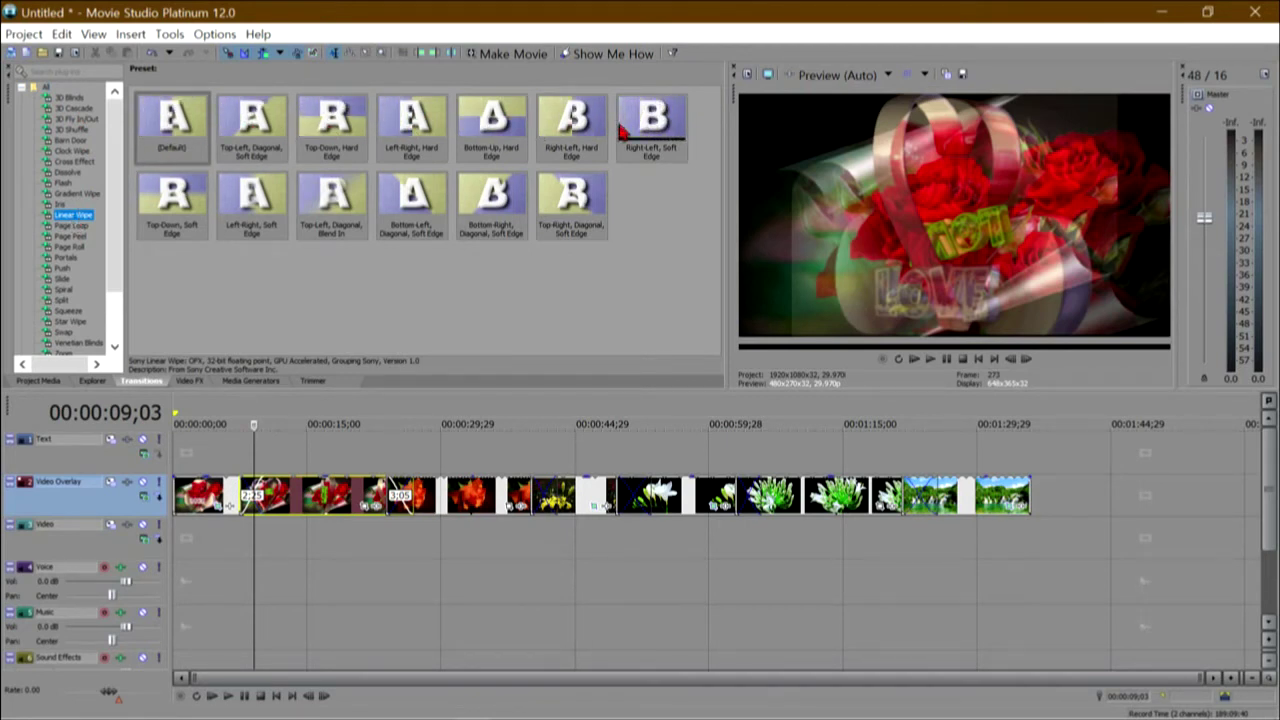
pyautogui.click(58, 205)
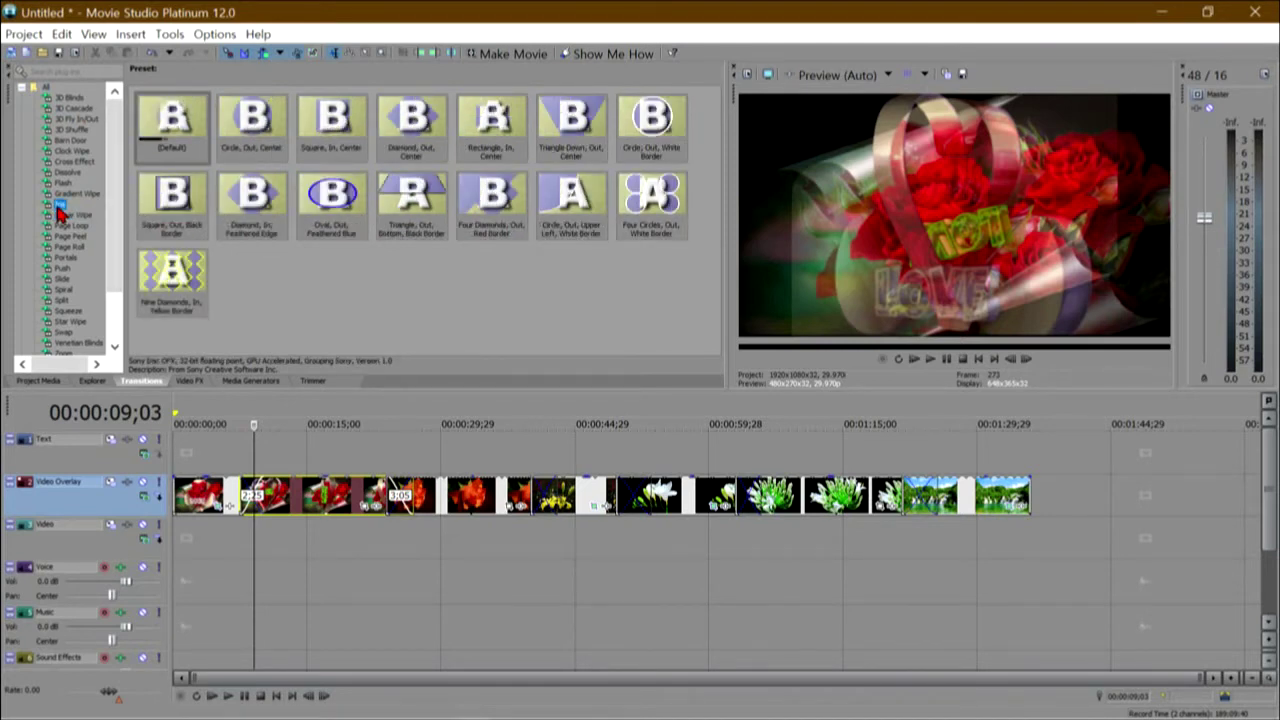
pyautogui.click(643, 192)
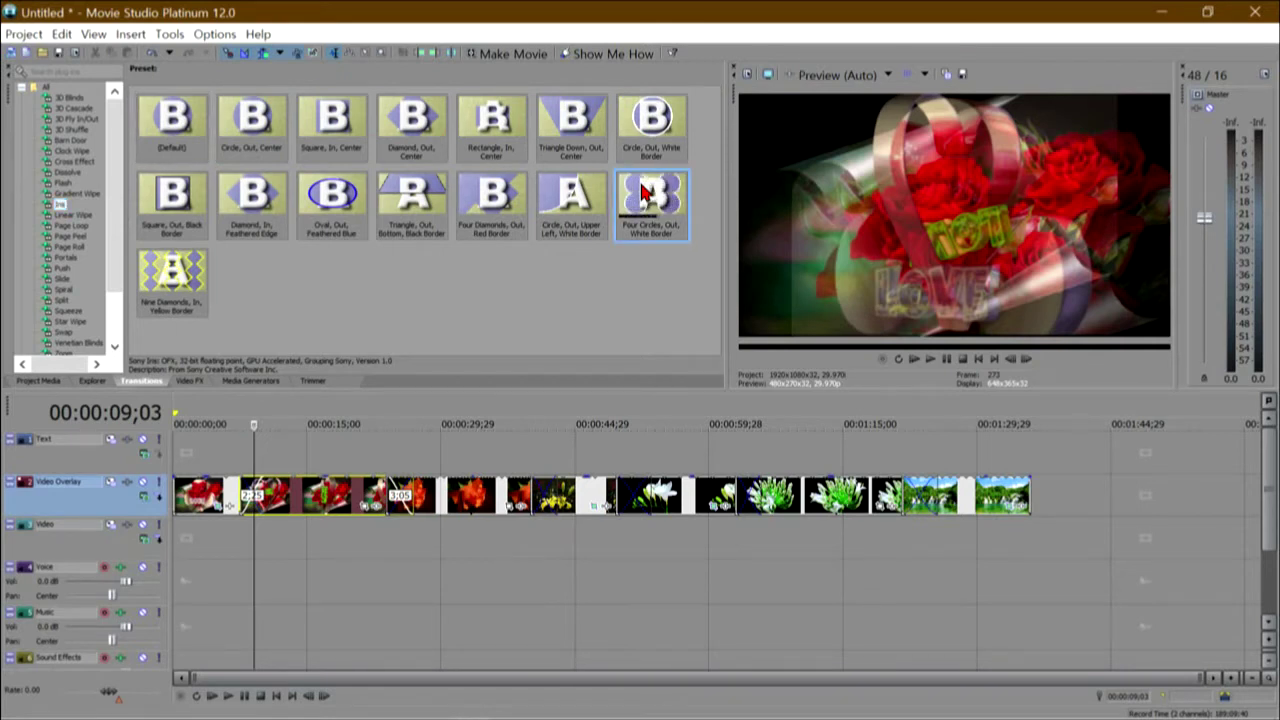
pyautogui.moveTo(543, 279); pyautogui.dragTo(255, 500)
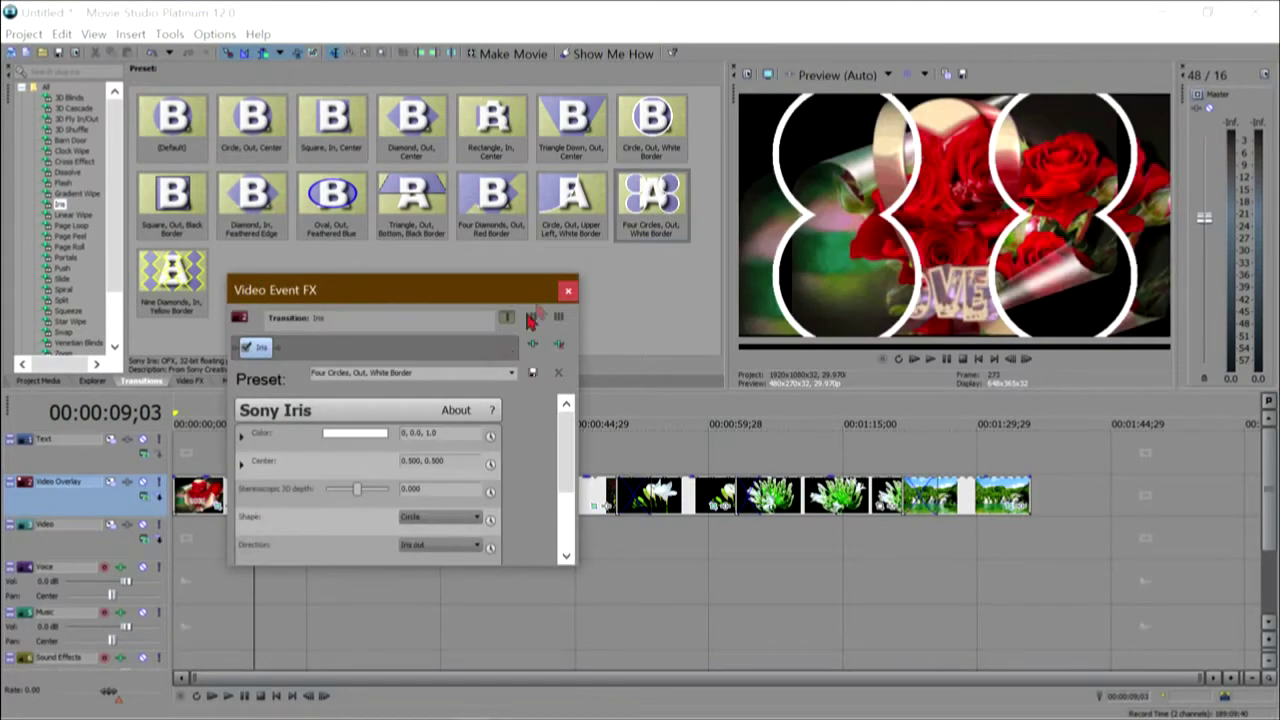
# Play the project from the start to preview the Iris transition between the Love and Love1 clips.
pyautogui.click(567, 291)
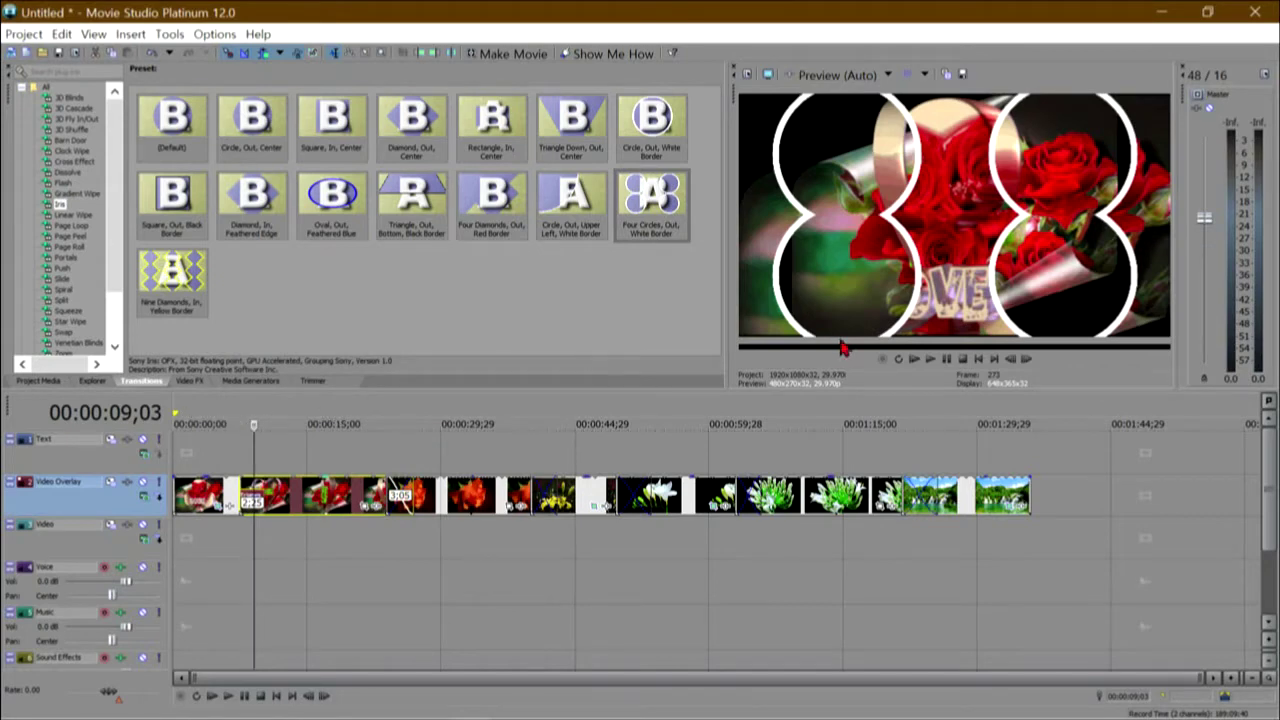
pyautogui.click(913, 360)
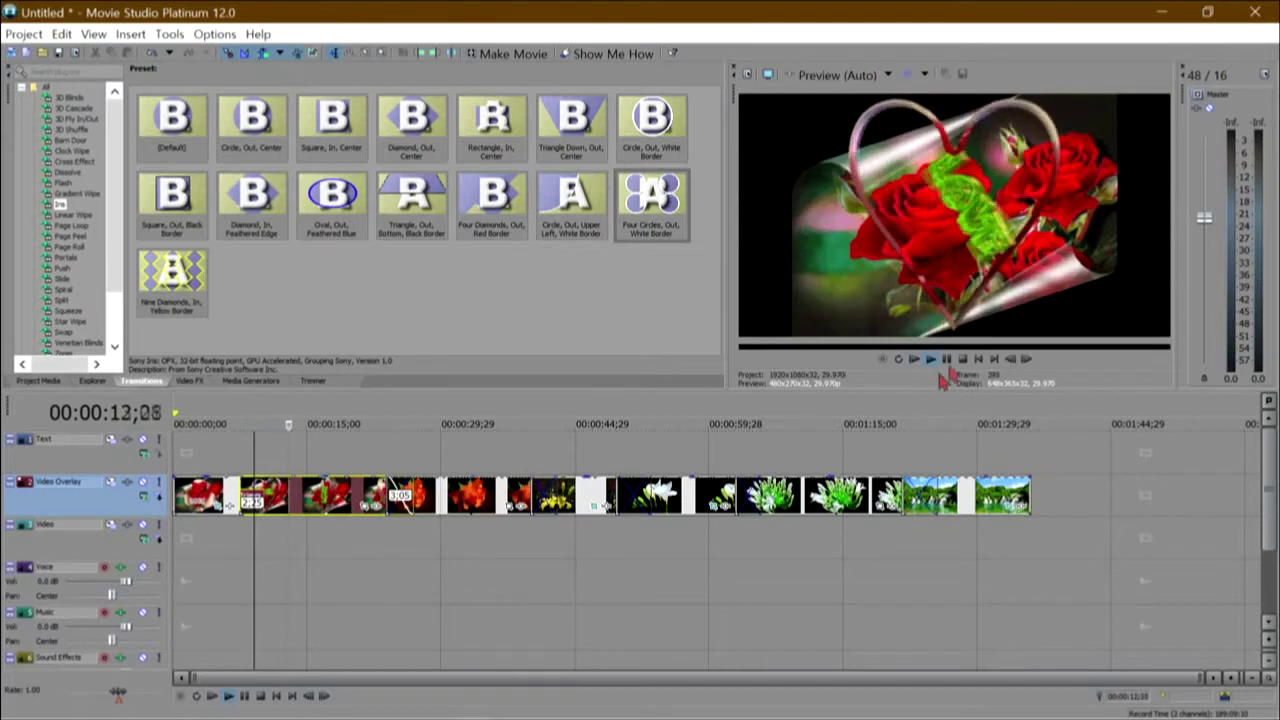
pyautogui.press('space')
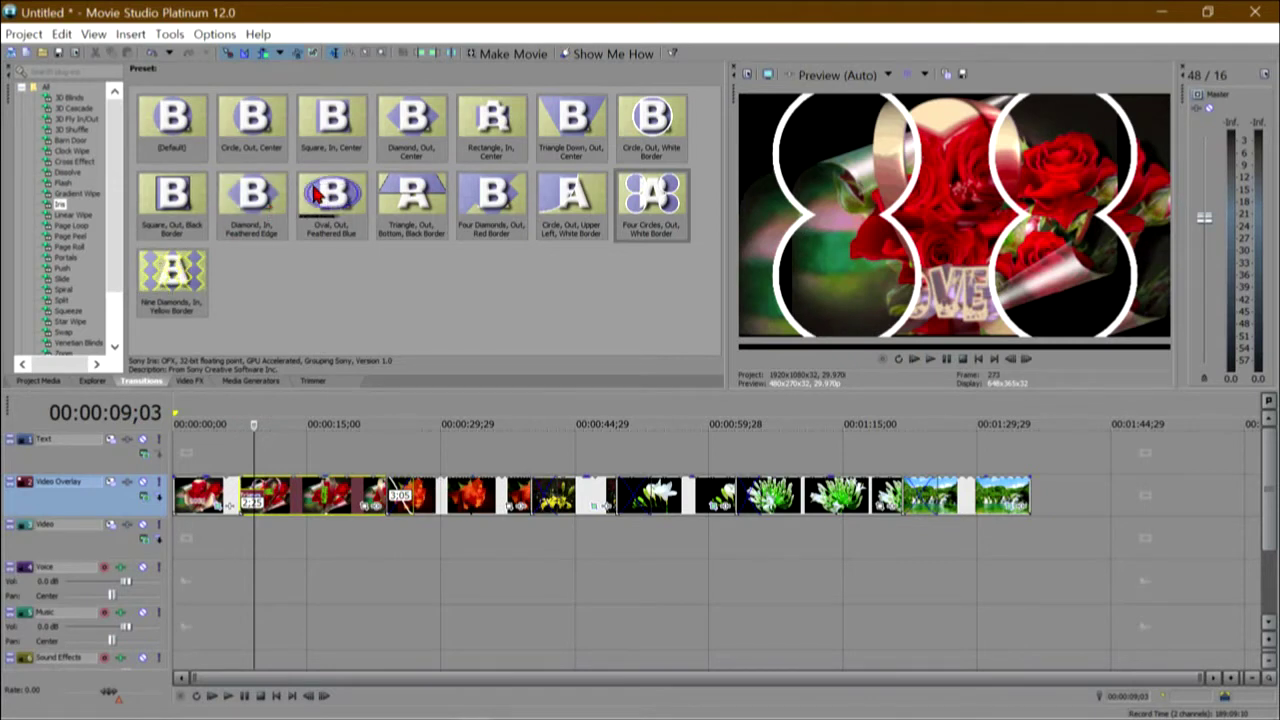
# Apply the Iris preset "Nine Diamonds, In, Yellow Border" to the overlap between the Love1 and Love2 clips and preview it.
pyautogui.moveTo(160, 276); pyautogui.dragTo(394, 500)
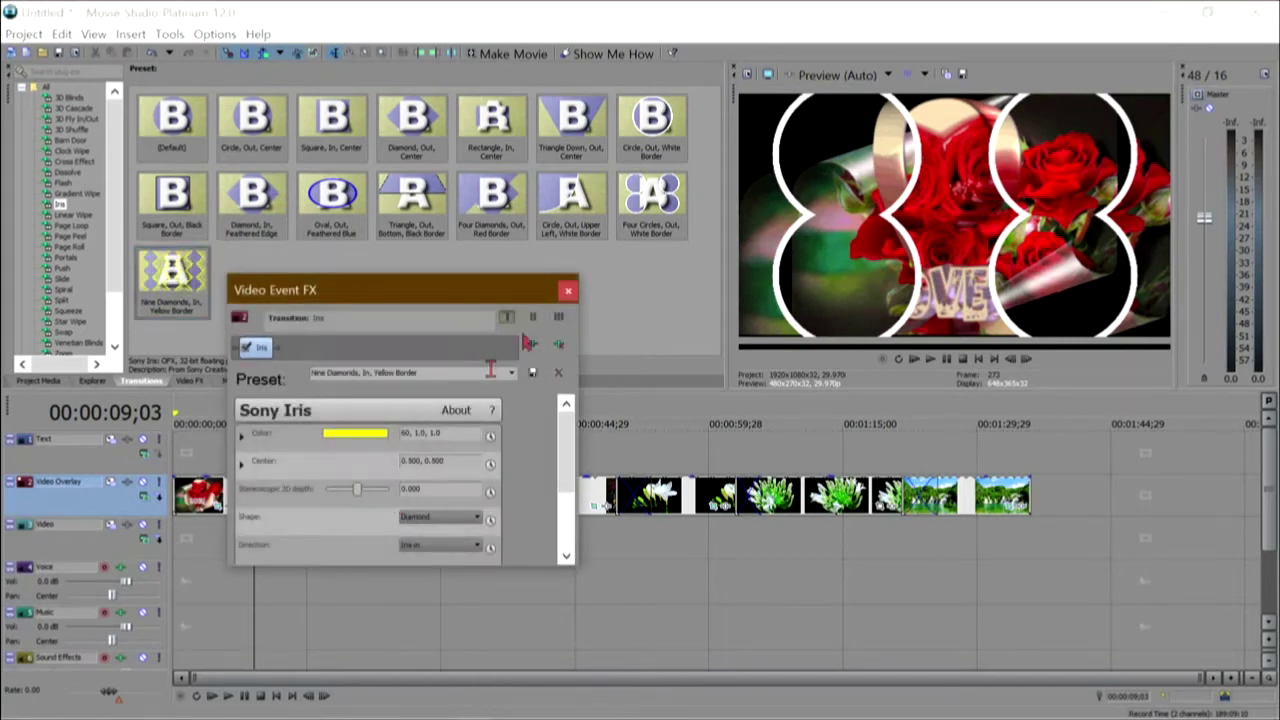
pyautogui.click(567, 292)
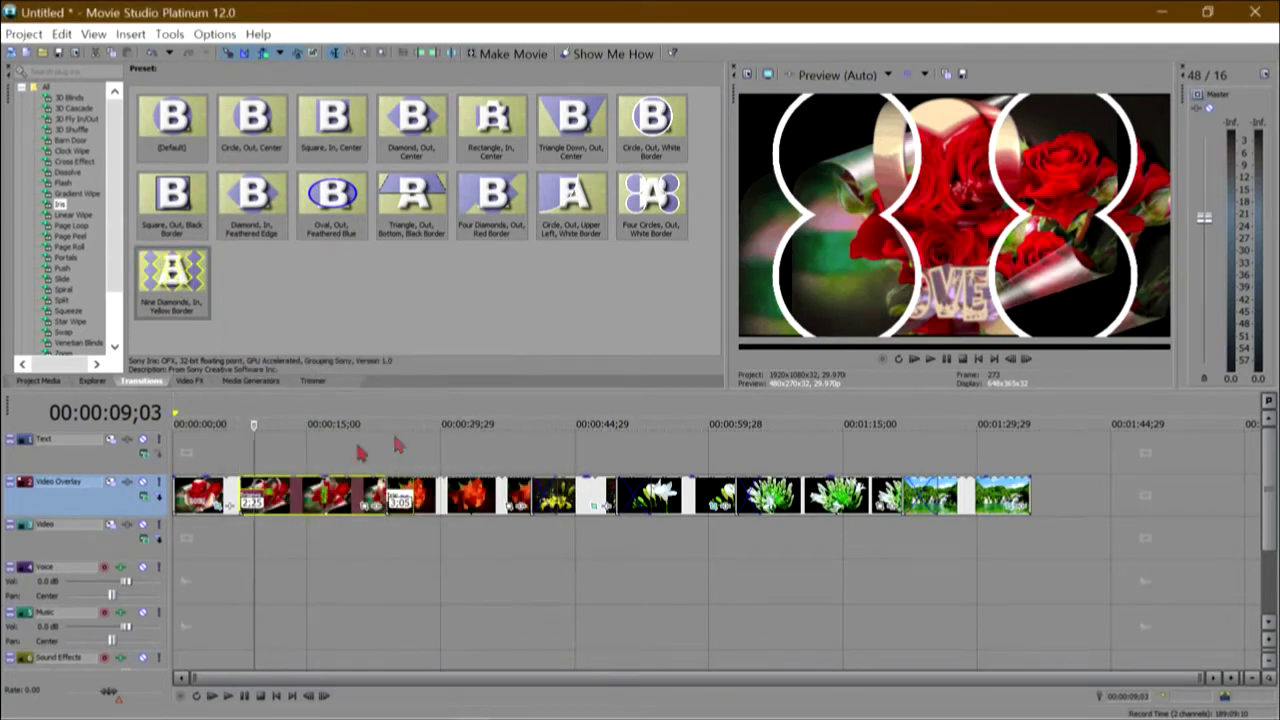
pyautogui.click(363, 403)
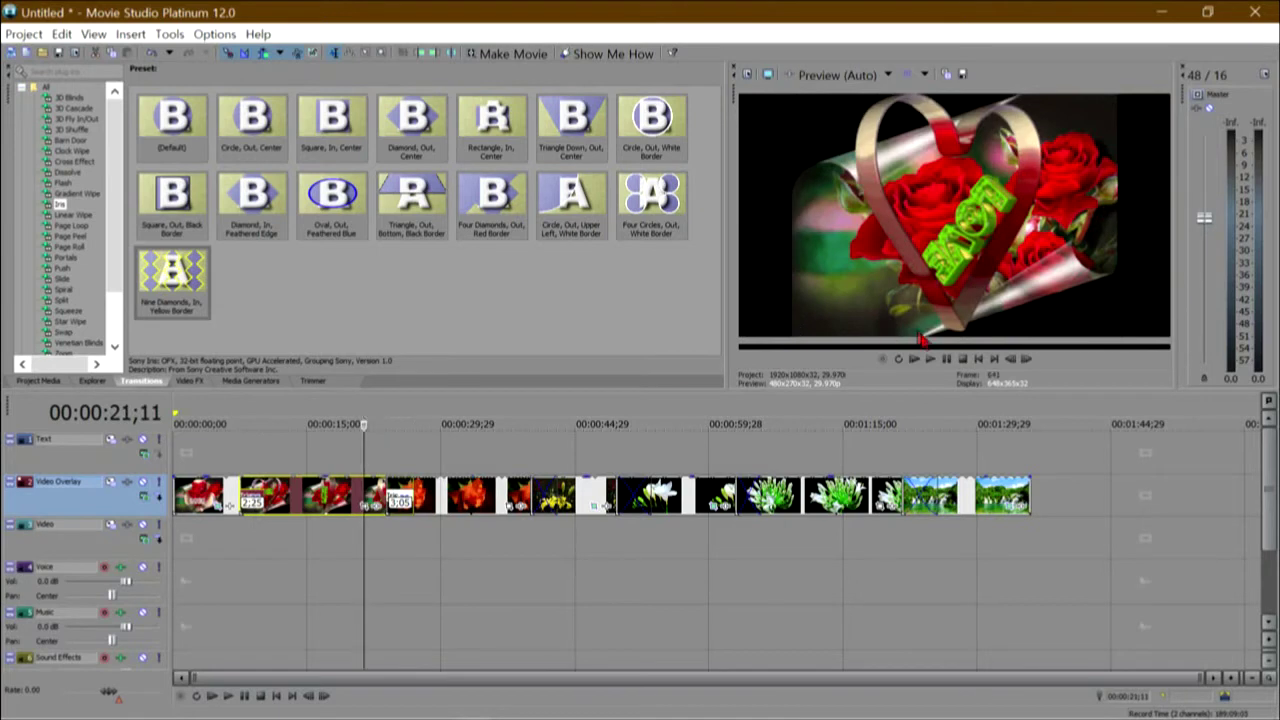
pyautogui.click(929, 366)
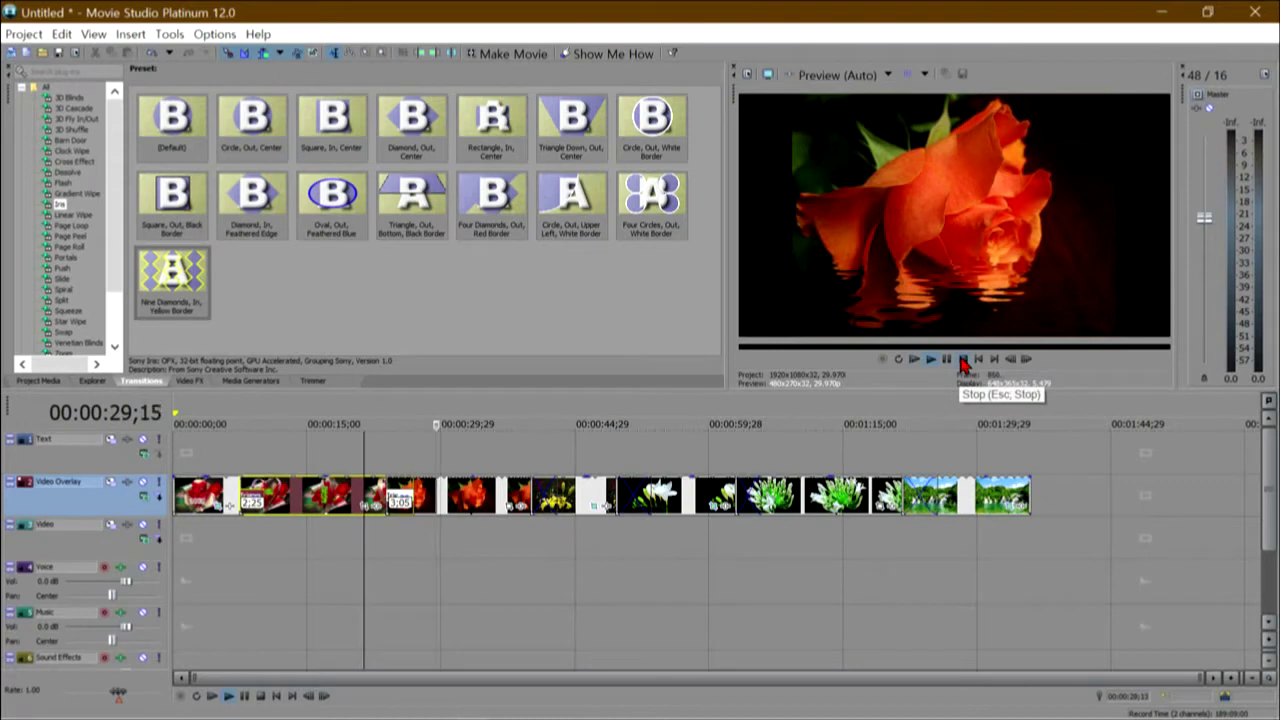
pyautogui.click(962, 358)
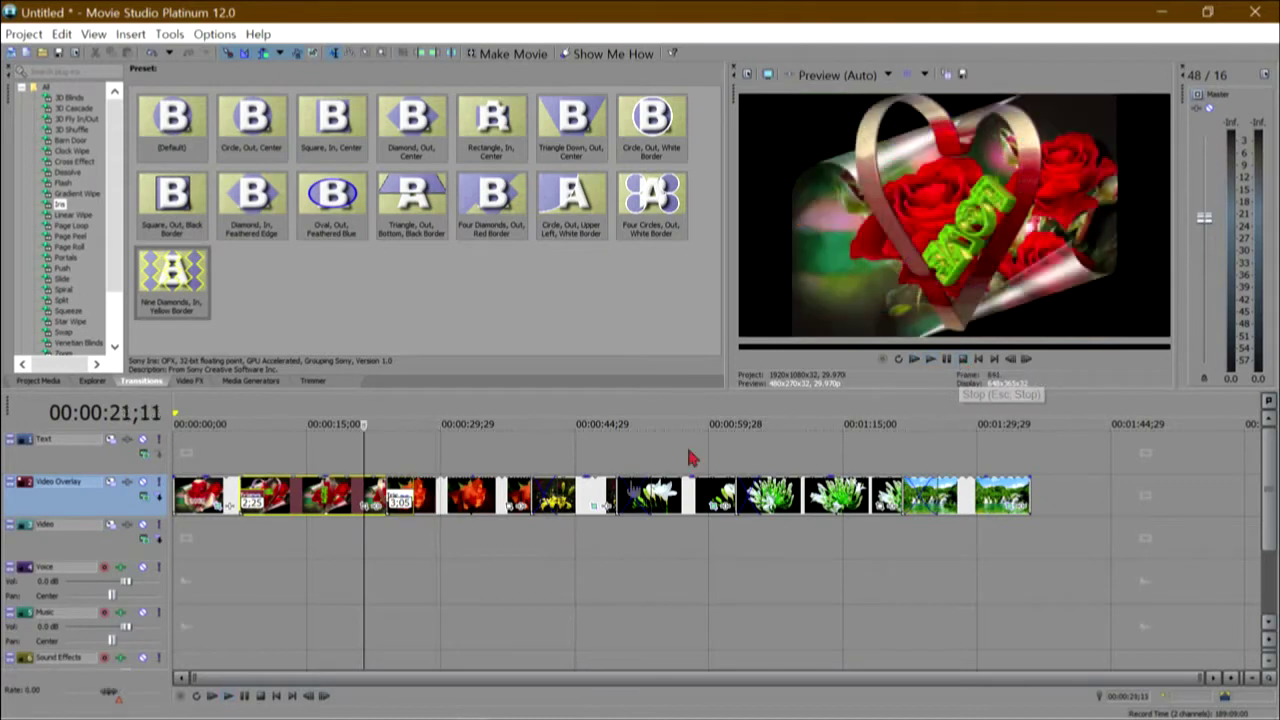
# Play the timeline from about 00:00:37;19 to check the change from the Love2 clip to the 백합 clip.
pyautogui.click(510, 416)
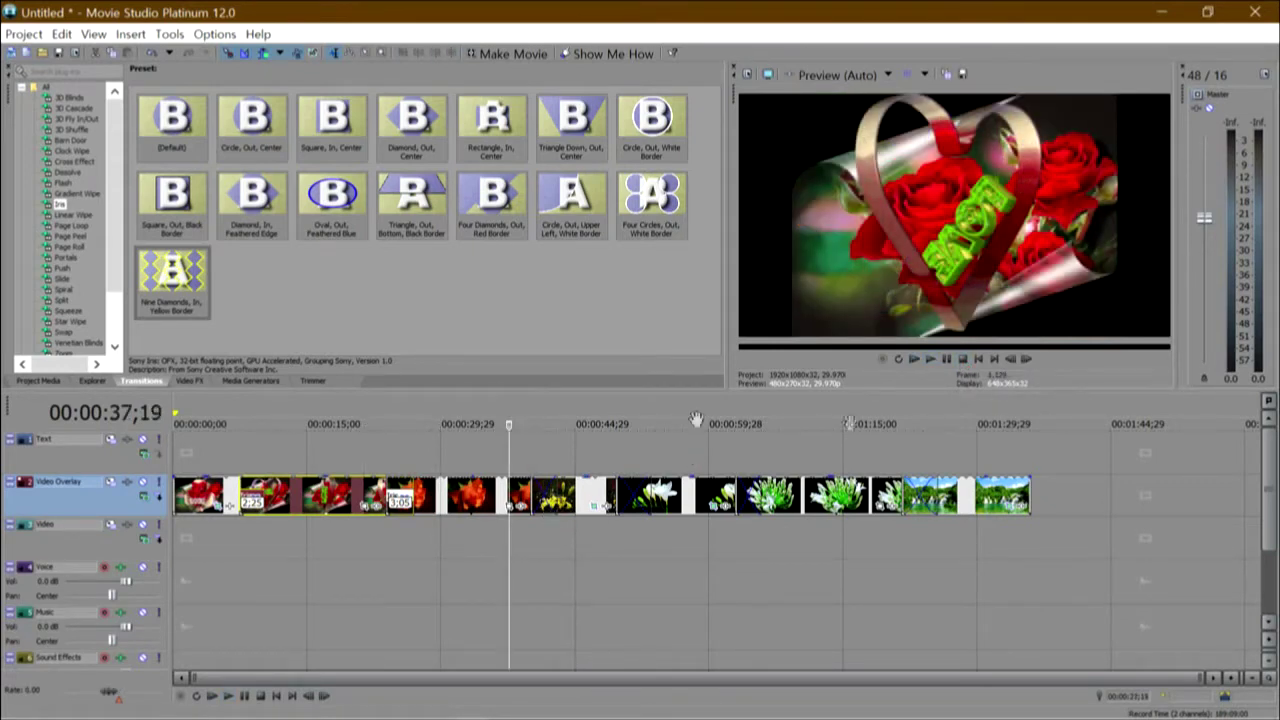
pyautogui.click(928, 362)
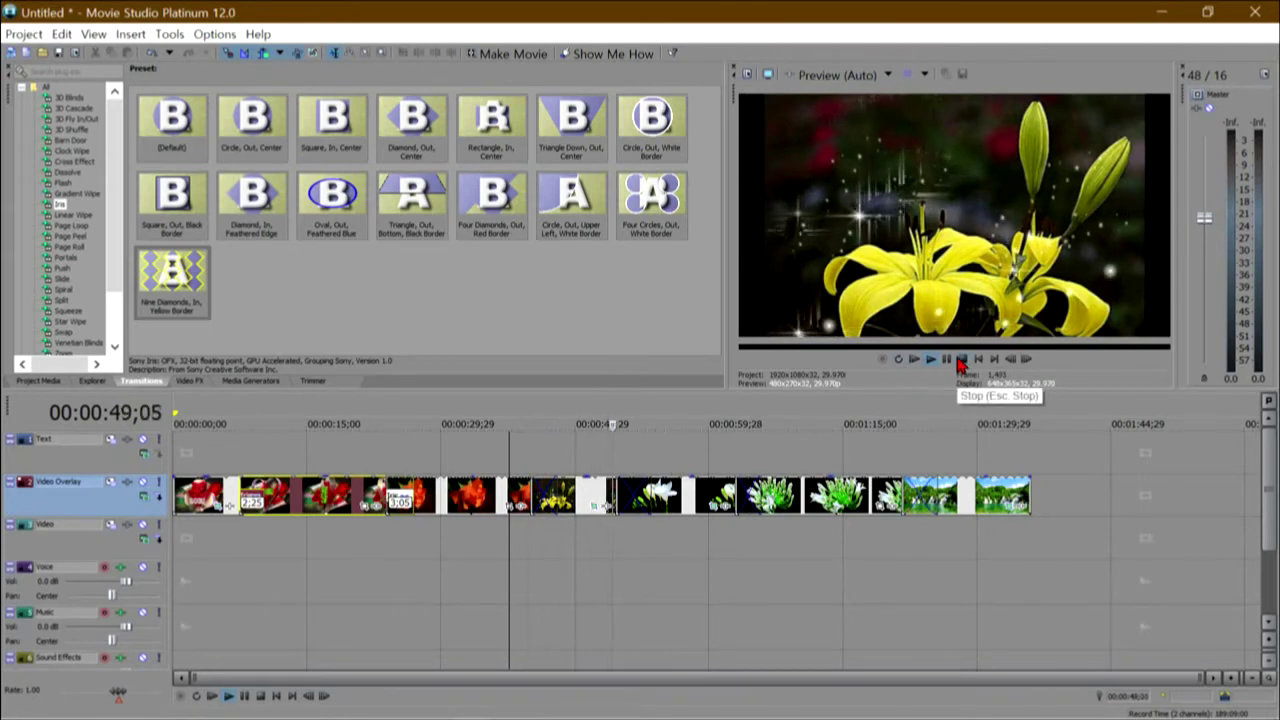
pyautogui.click(962, 358)
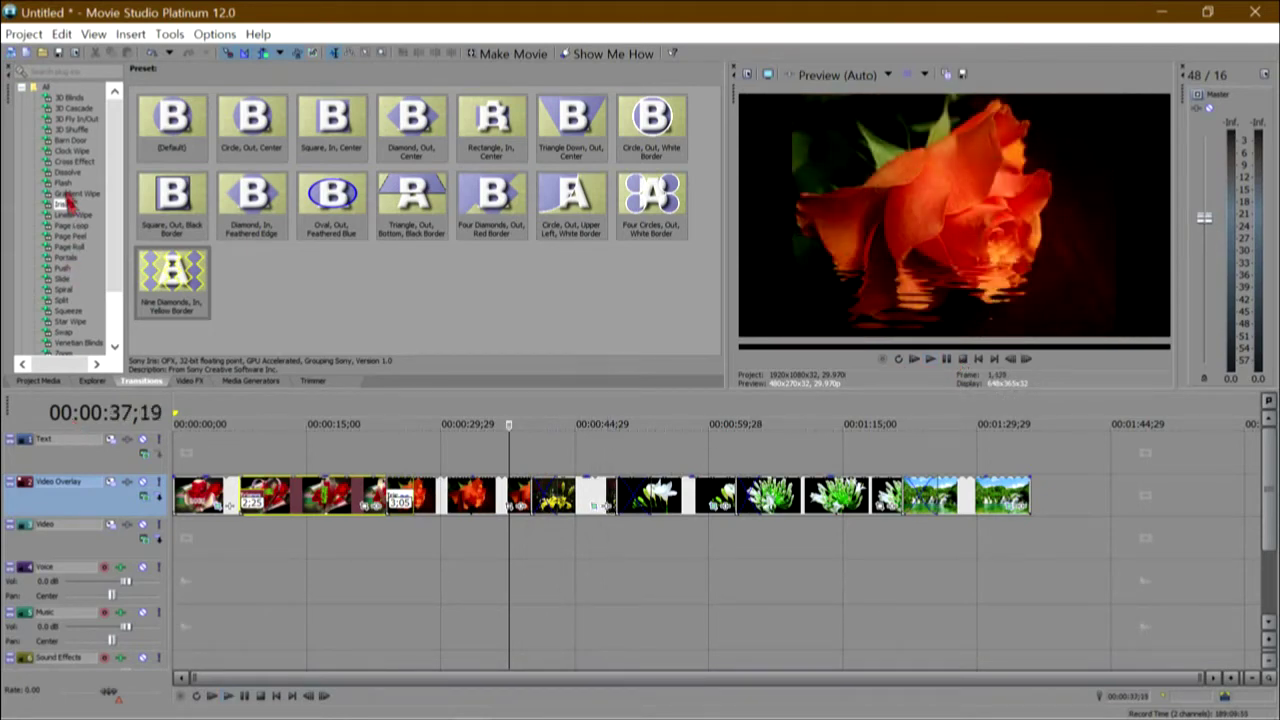
# Apply the Page Roll preset "Top-Right, Medium Curl" to the overlap between the 백합 and 피는 꽃 clips and preview it.
pyautogui.click(62, 259)
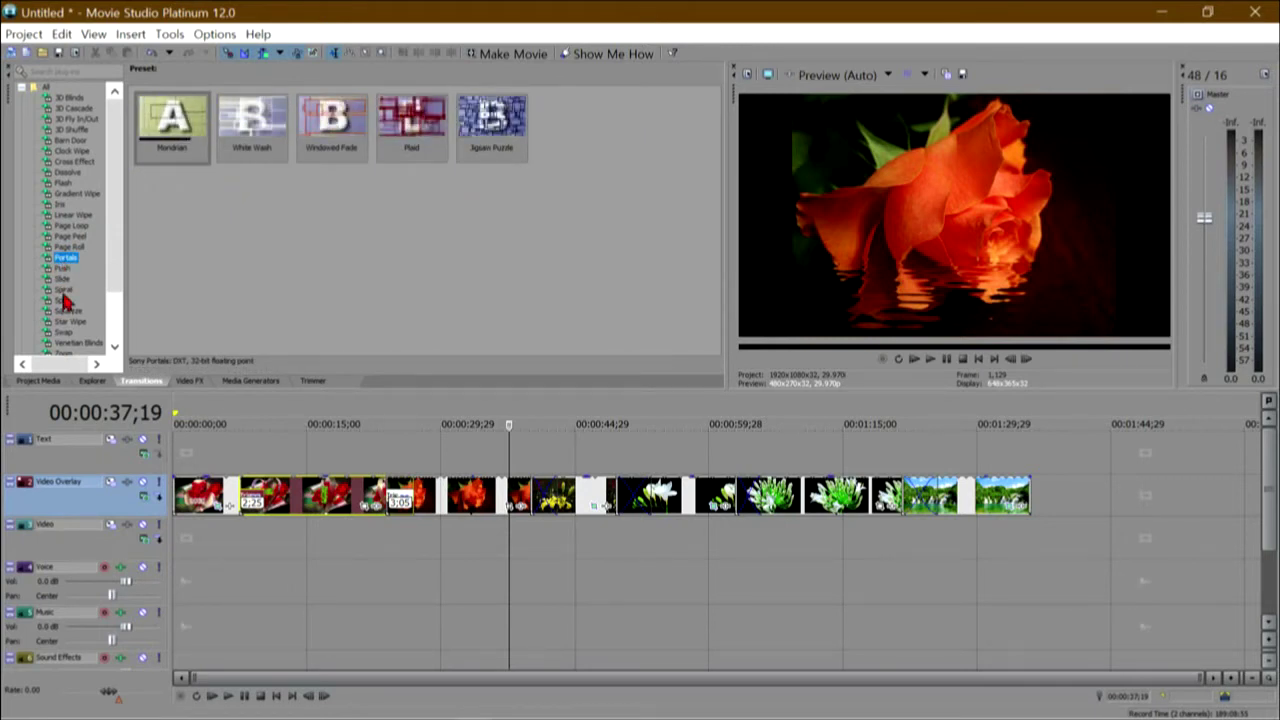
pyautogui.click(64, 247)
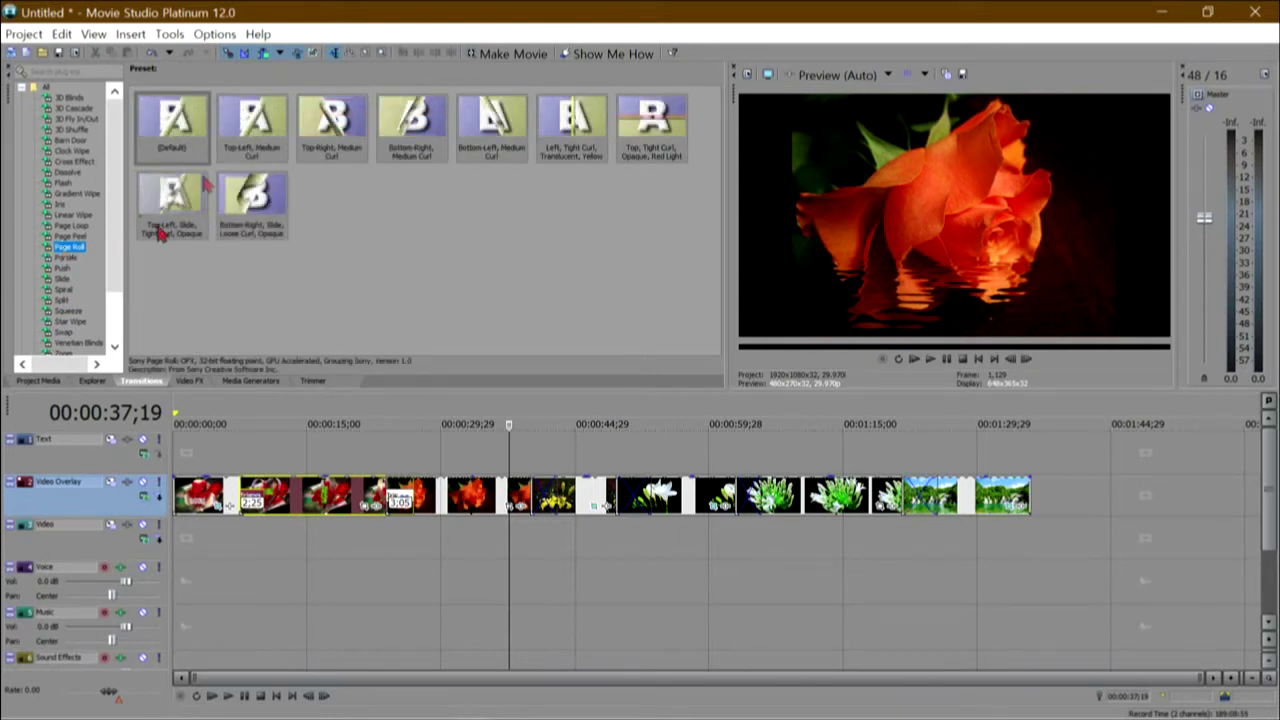
pyautogui.moveTo(307, 130); pyautogui.dragTo(636, 504)
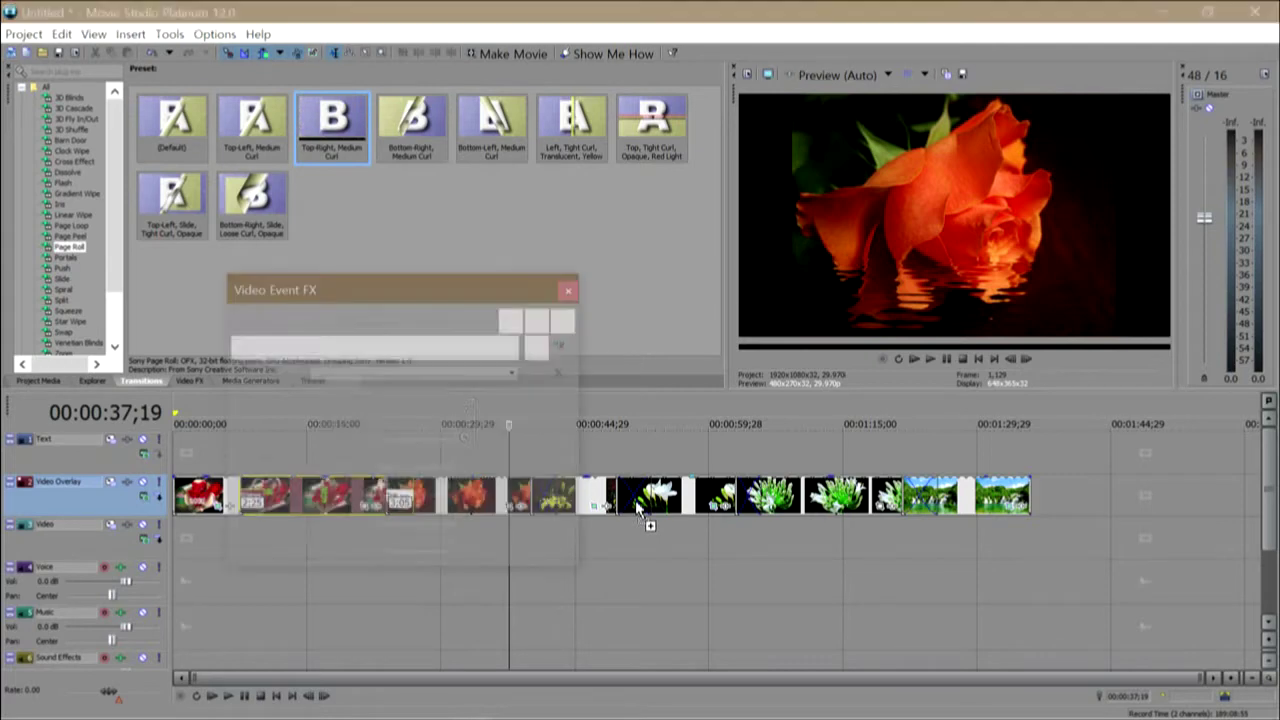
pyautogui.click(567, 292)
pyautogui.click(593, 416)
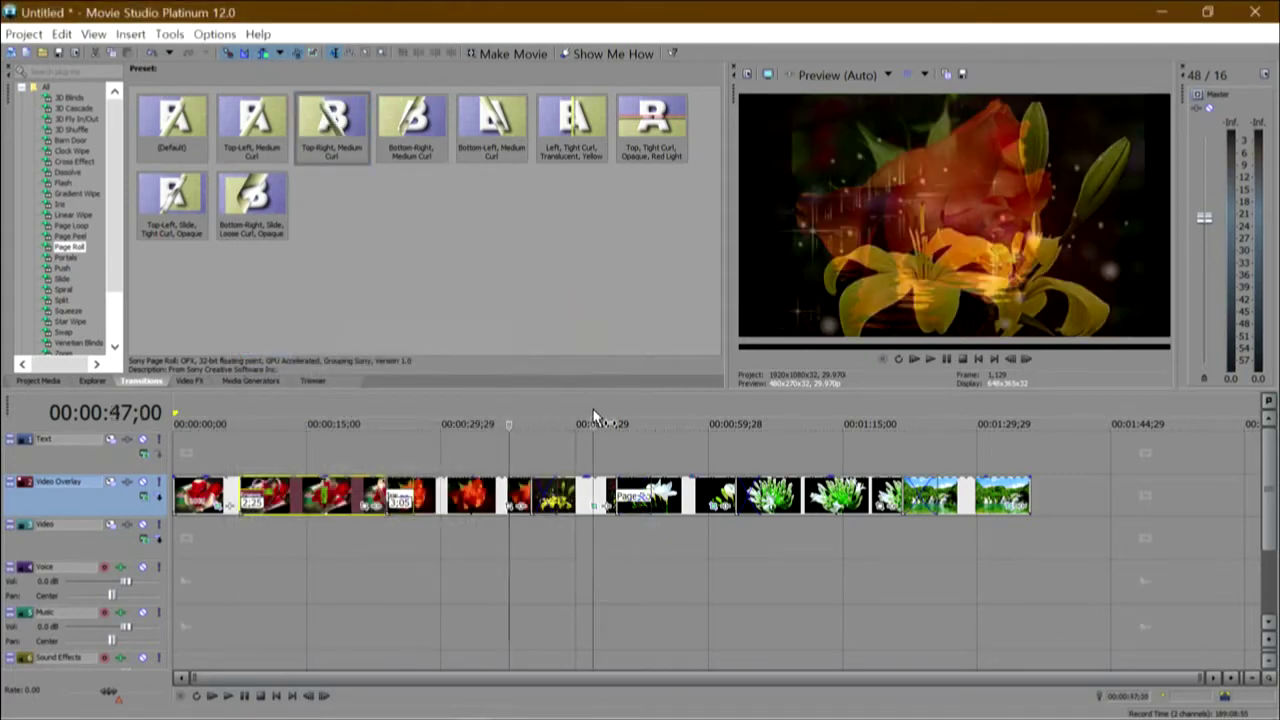
pyautogui.click(927, 361)
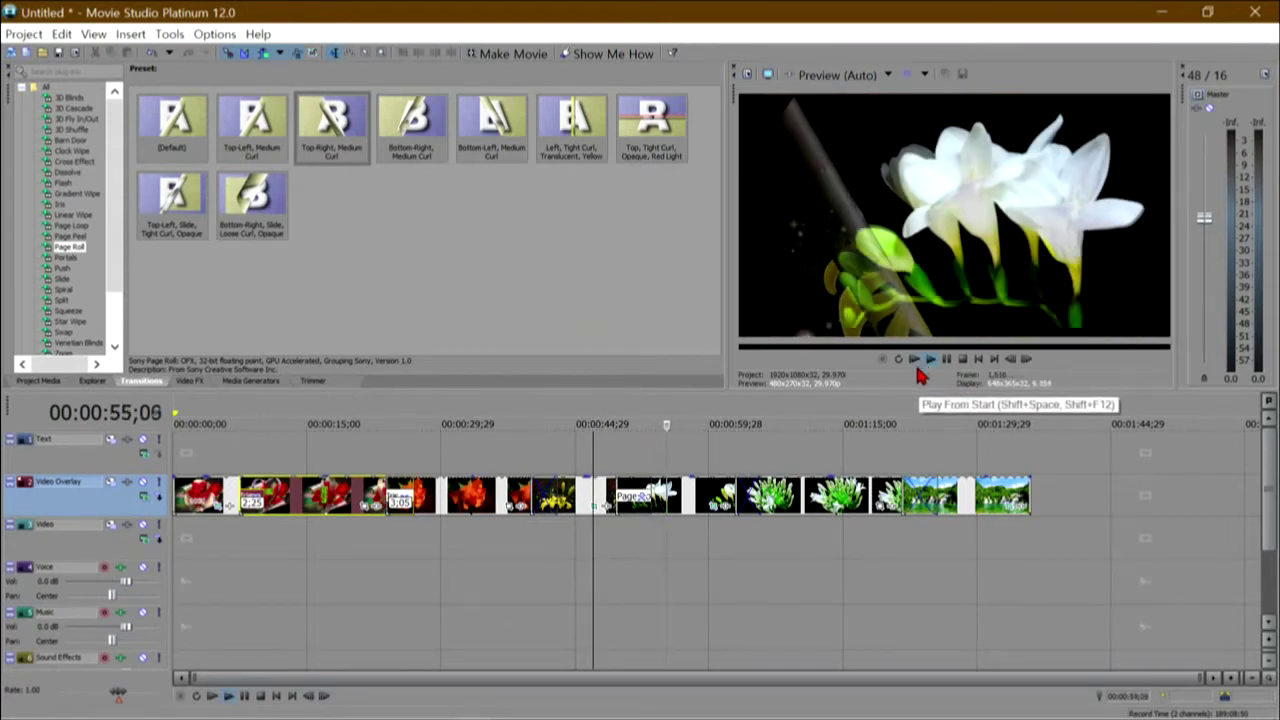
pyautogui.click(965, 362)
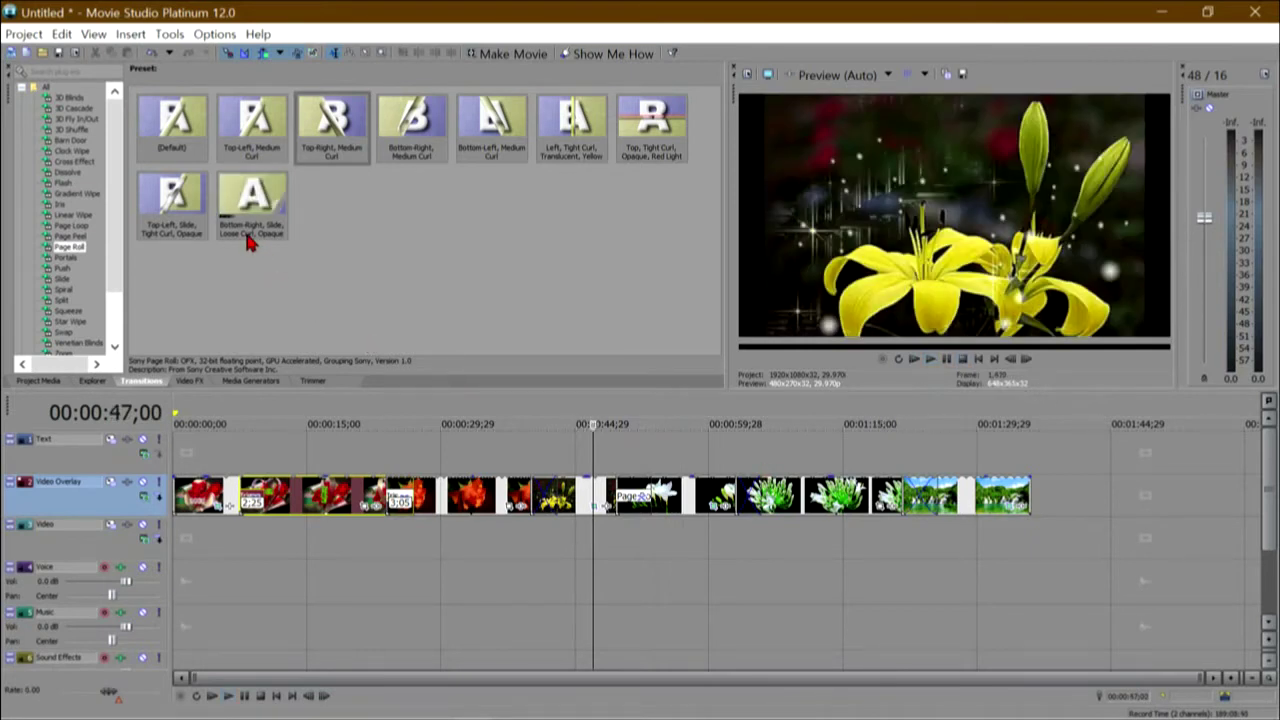
# Apply the Gradient Wipe preset "Heart" to the overlap between 피는 꽃 and 피는 꽃1, and "Spiral" to the one between 피는 꽃1 and 흐르는 냇물6.
pyautogui.click(62, 183)
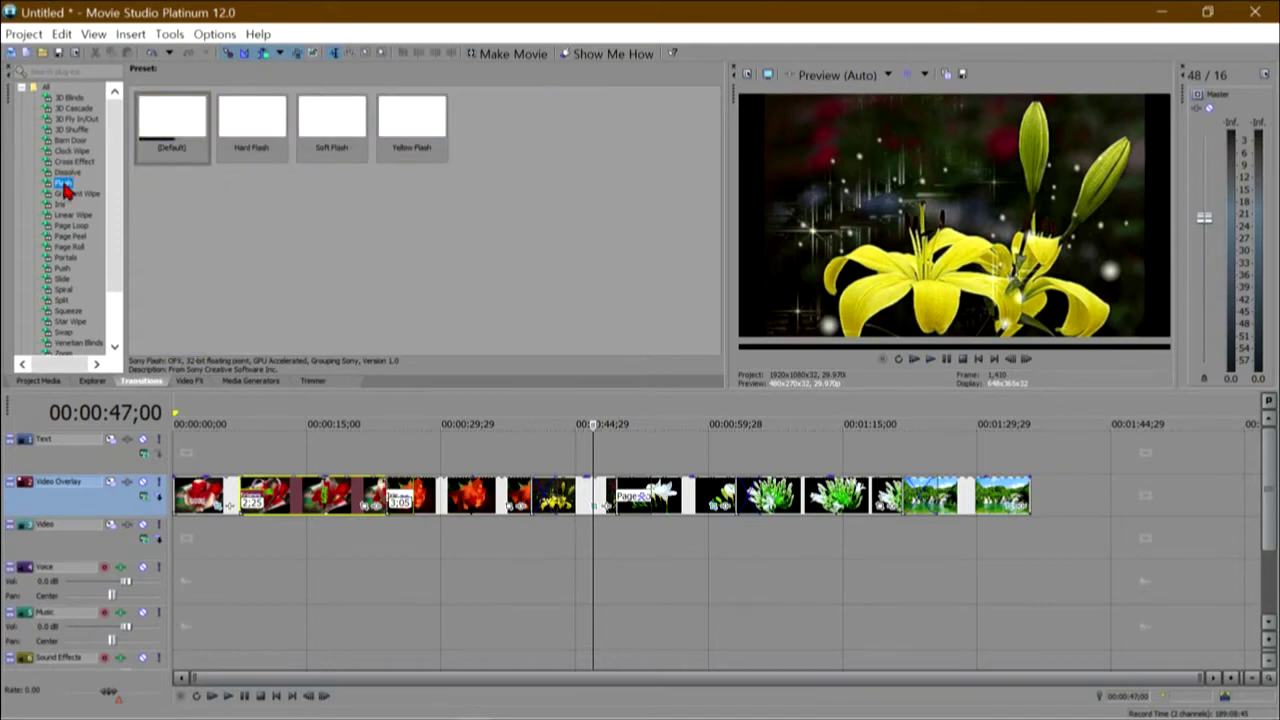
pyautogui.click(70, 195)
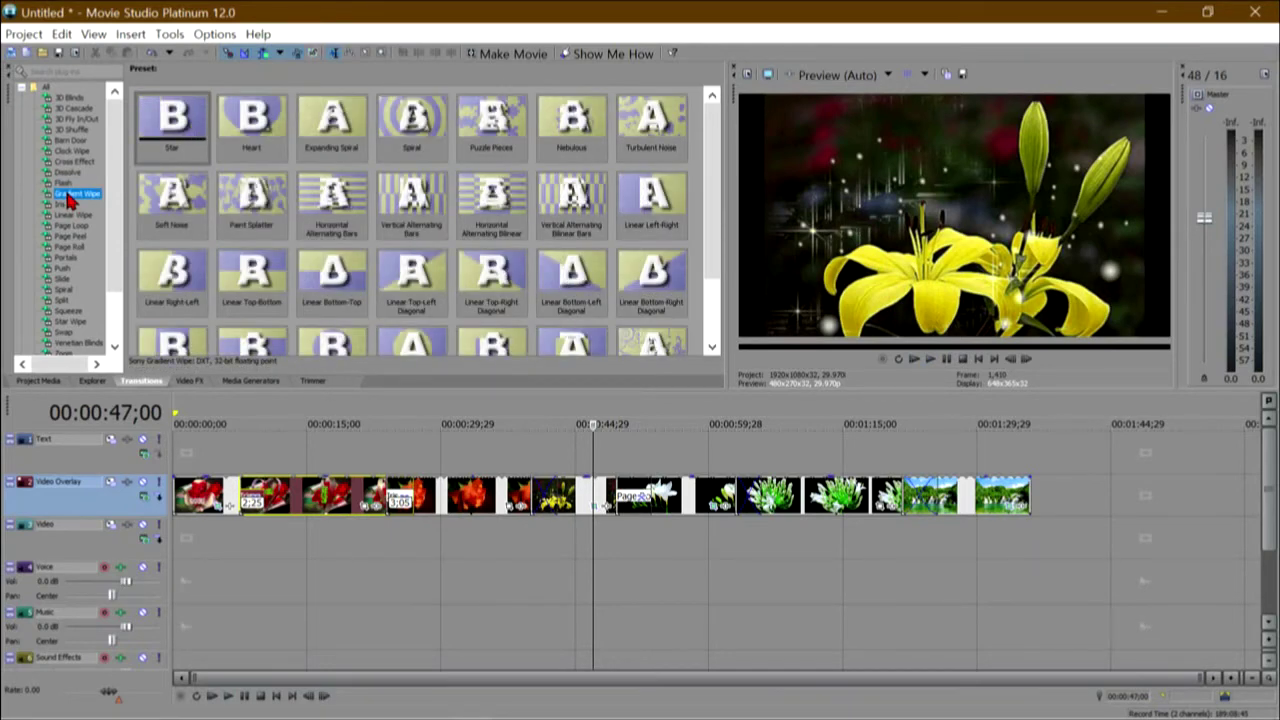
pyautogui.moveTo(237, 122); pyautogui.dragTo(750, 510)
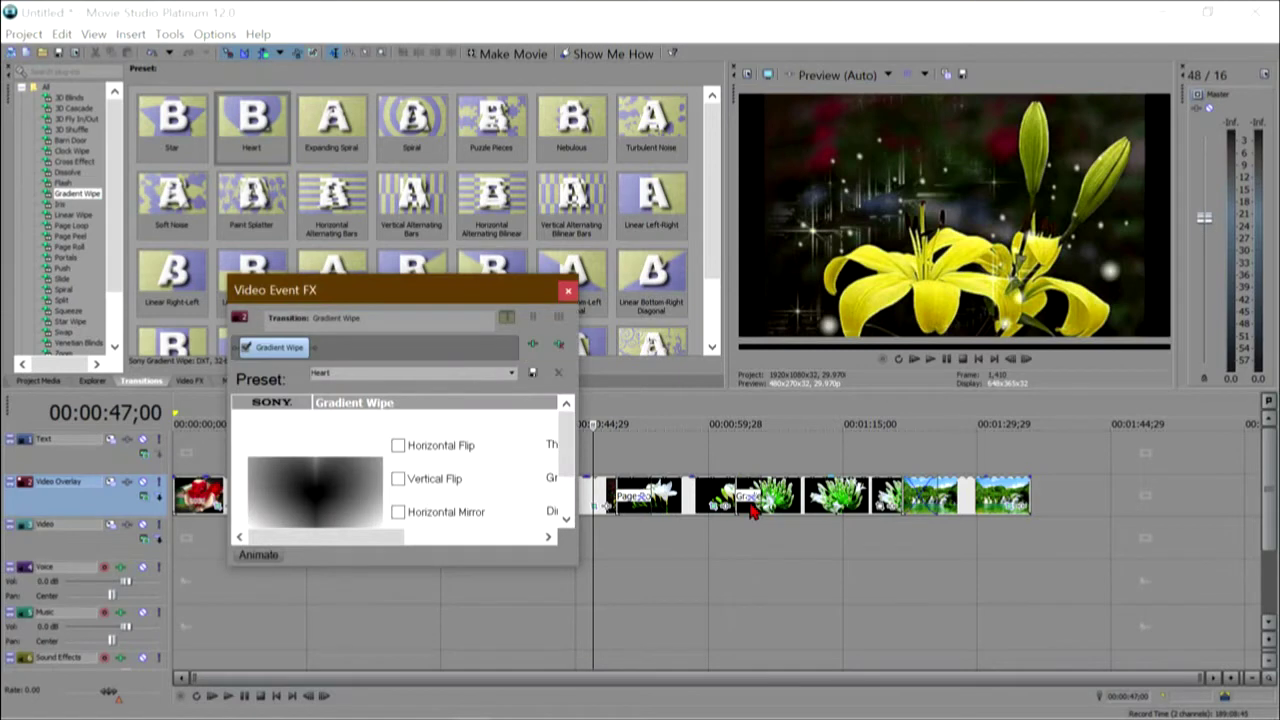
pyautogui.click(567, 293)
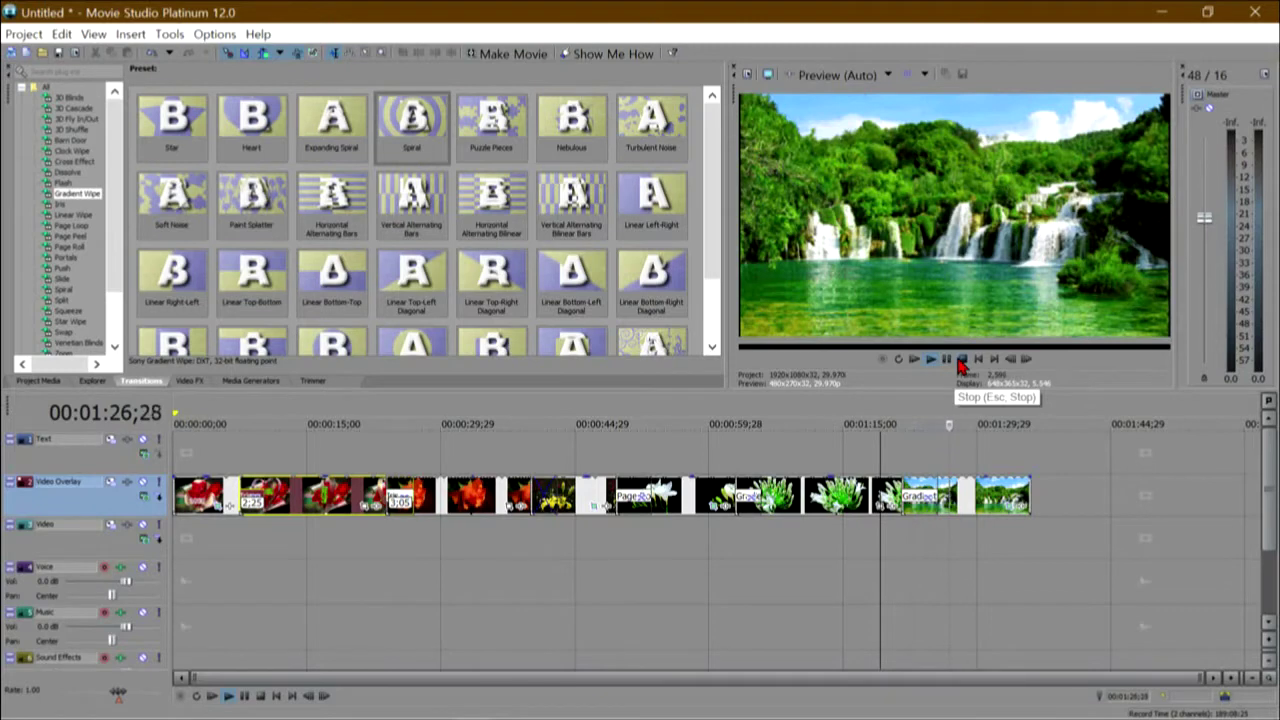
pyautogui.click(960, 362)
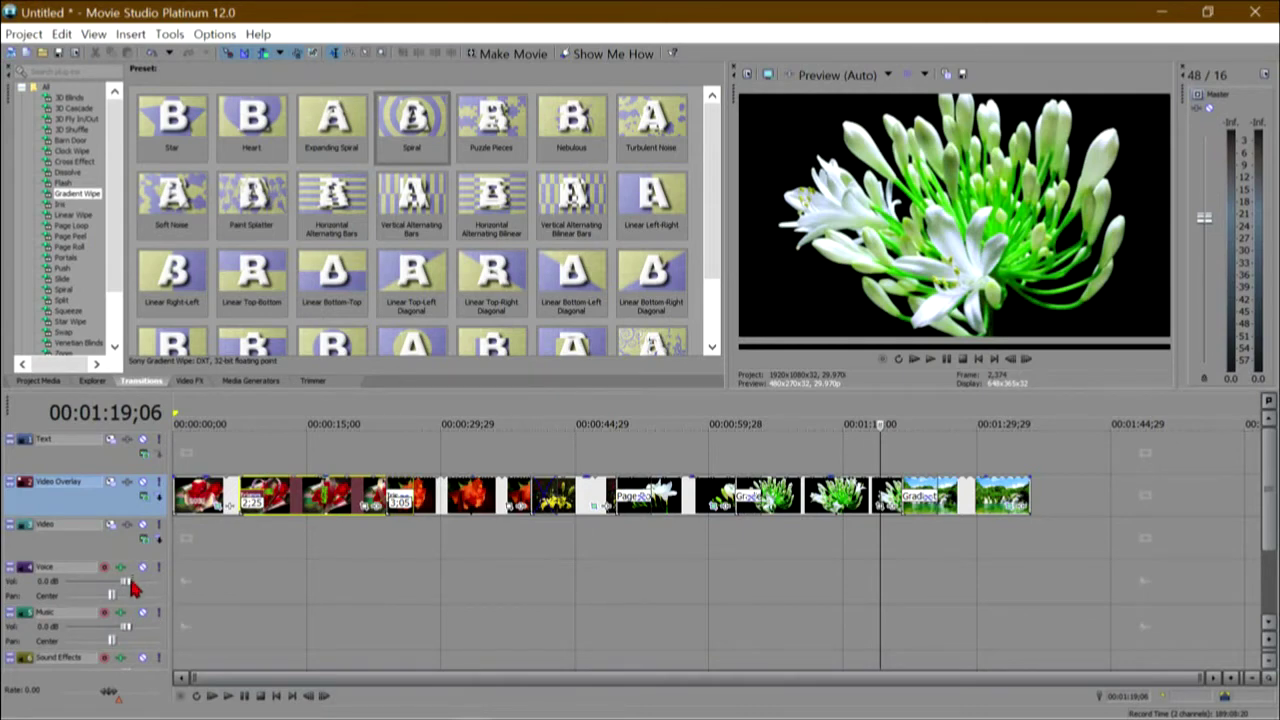
# Raise the Voice track volume to 2.9 dB and arm the track for recording, accepting the default recorded files folder.
pyautogui.moveTo(128, 590); pyautogui.dragTo(149, 592)
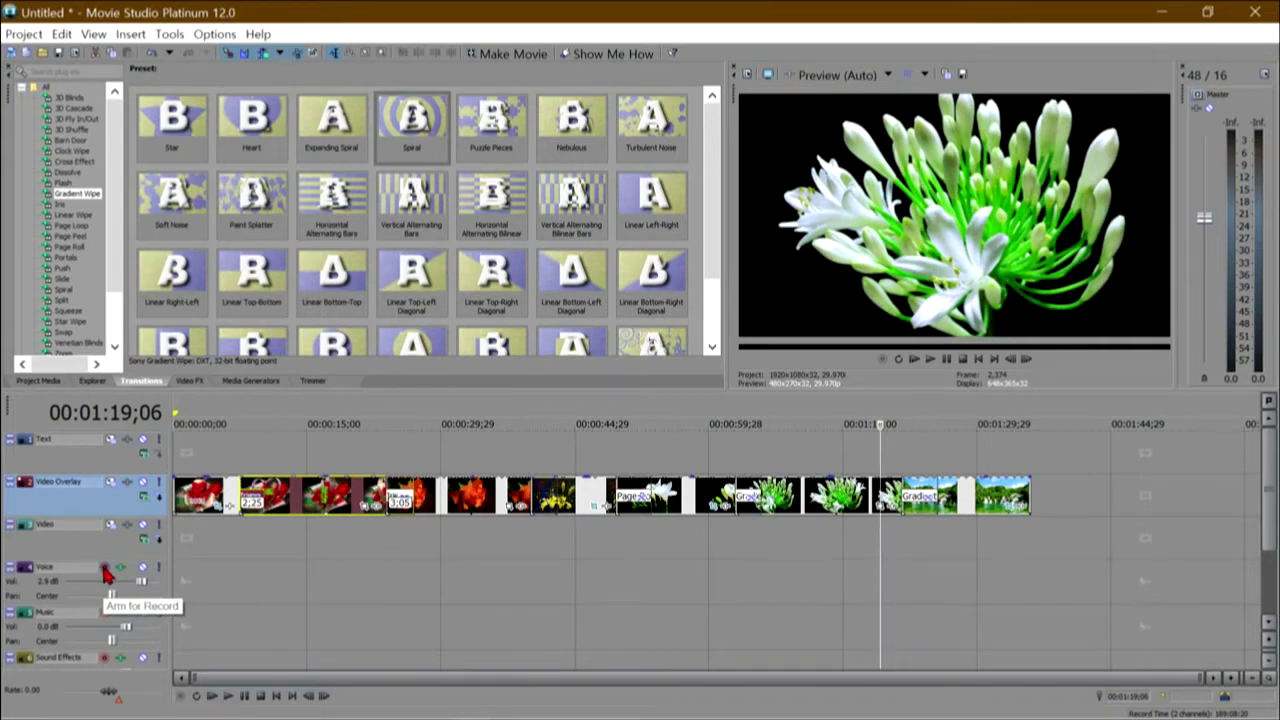
pyautogui.click(104, 568)
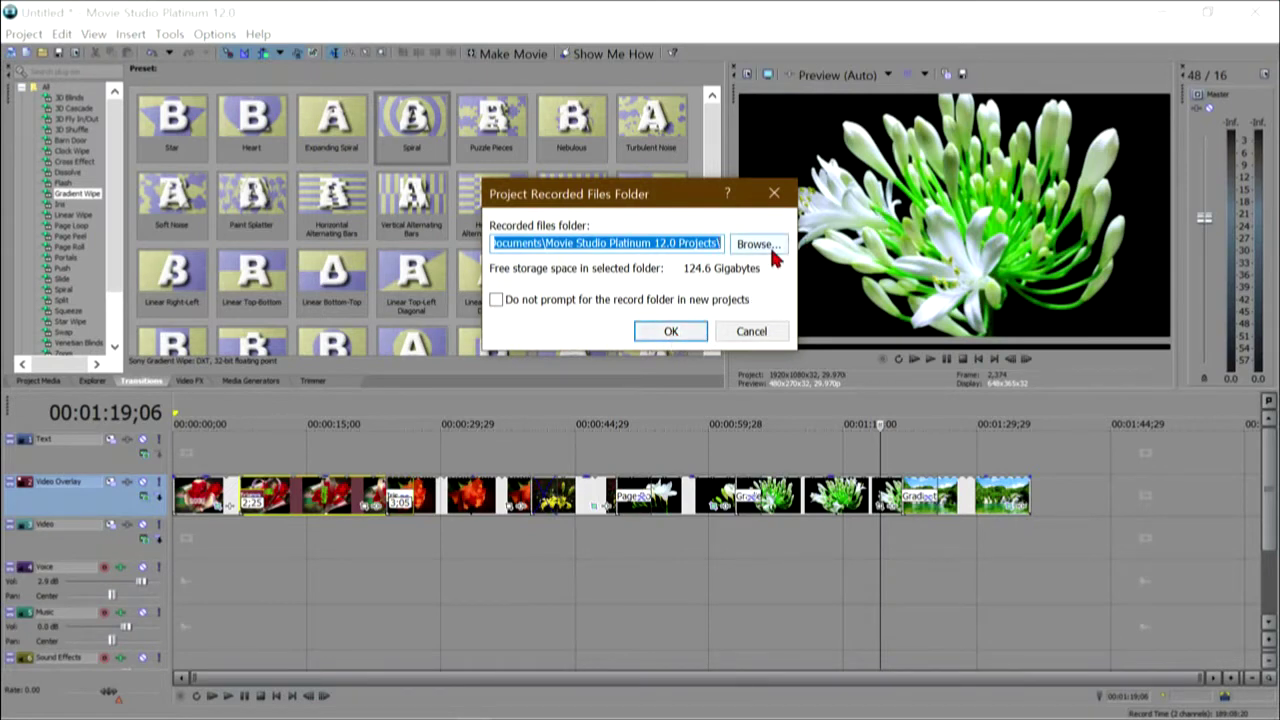
pyautogui.click(671, 331)
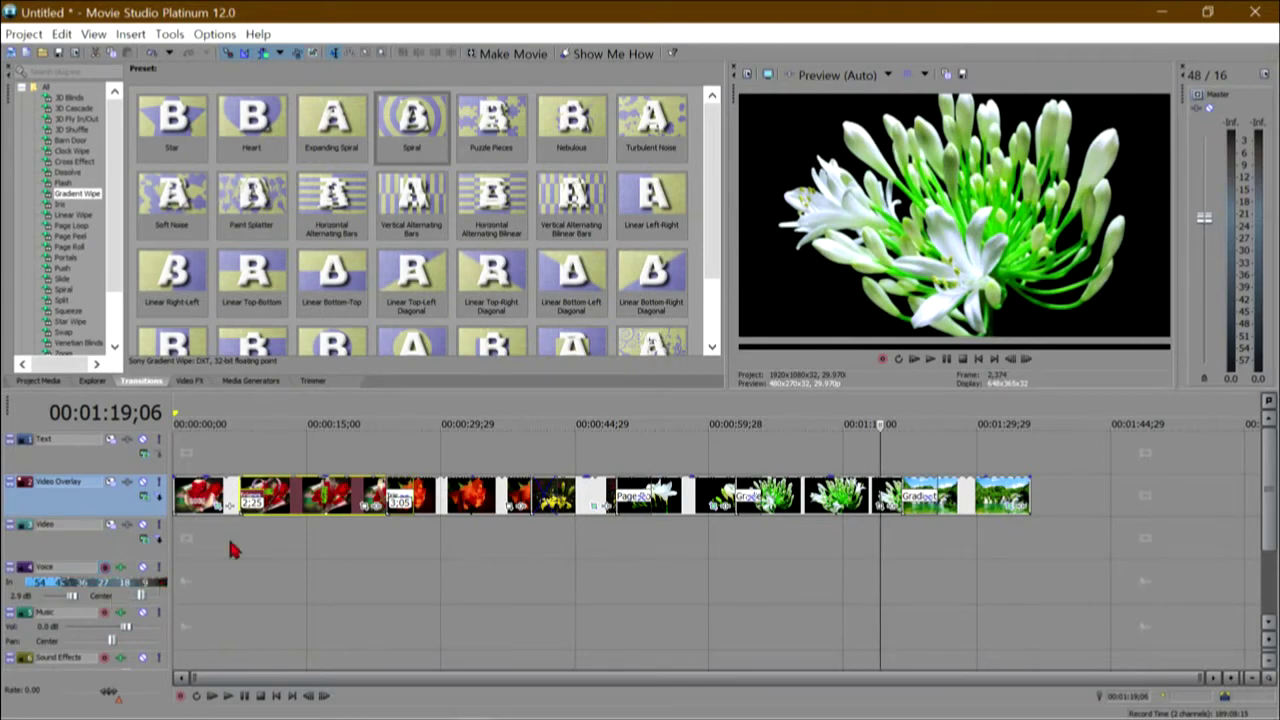
# Record a voice take of about 19 seconds on the Voice track from the project start and keep the recorded file.
pyautogui.press('j')
pyautogui.press('j')
pyautogui.press('j')
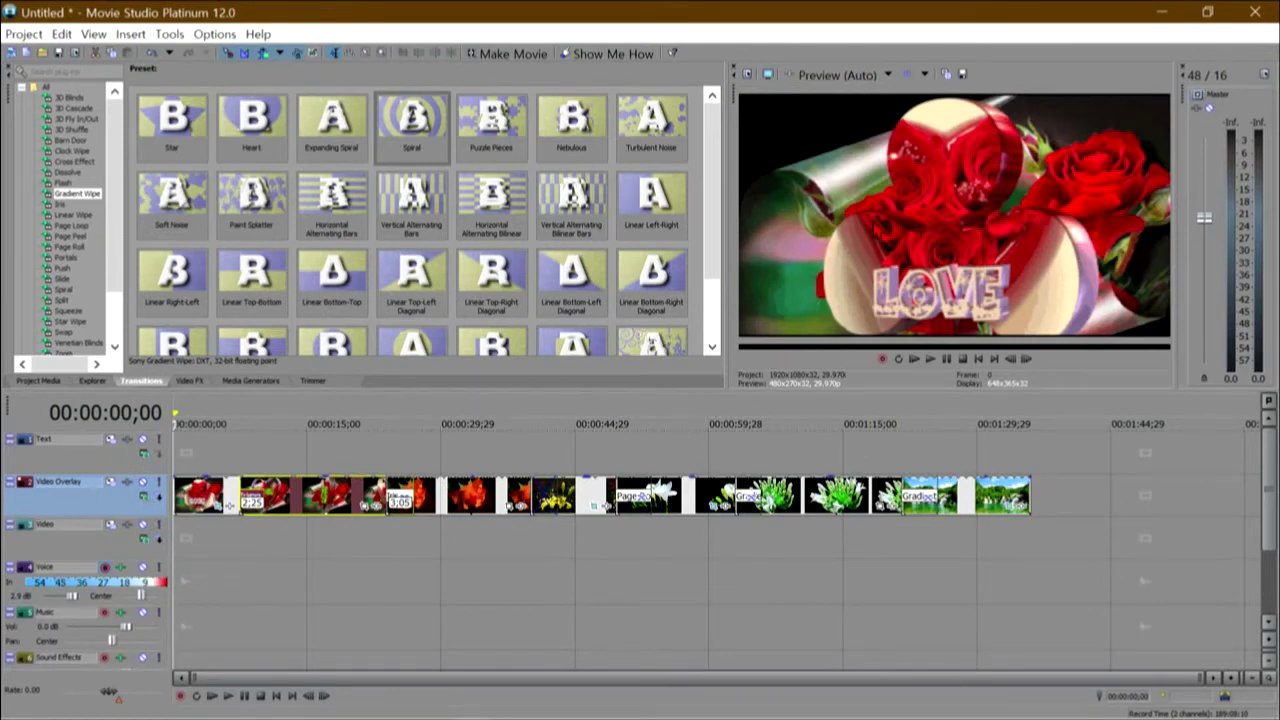
pyautogui.click(883, 360)
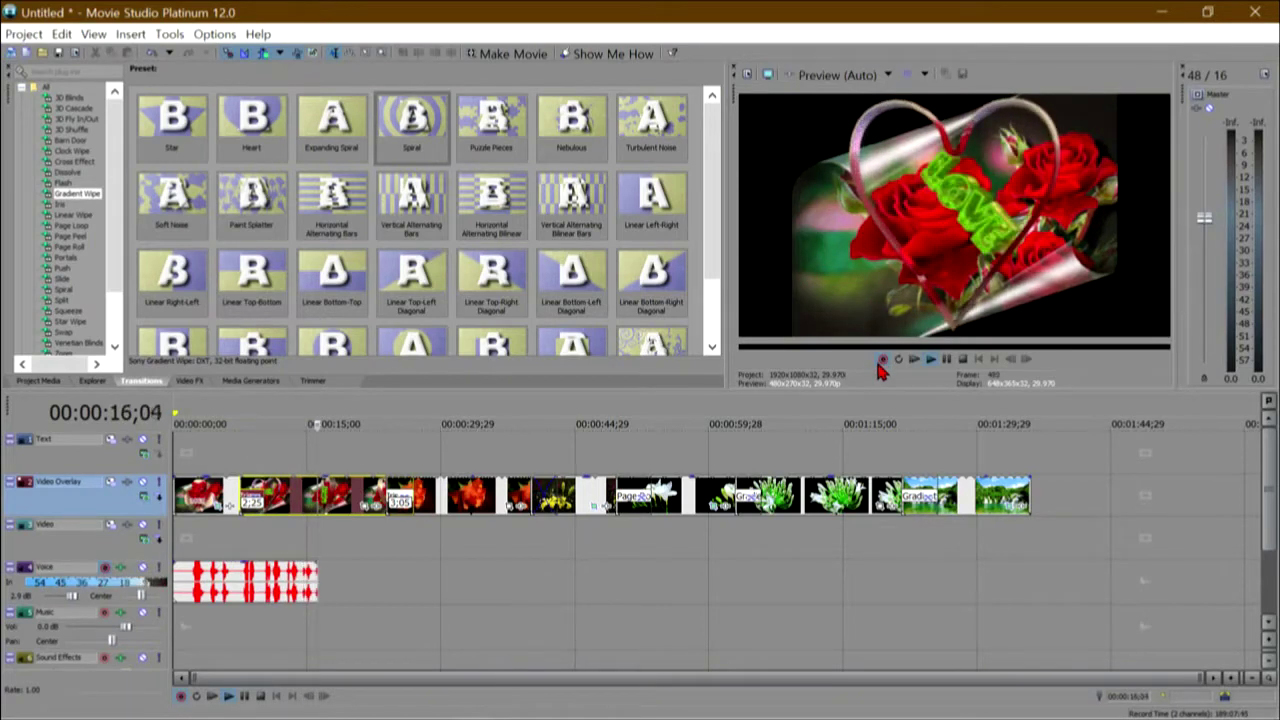
pyautogui.click(962, 359)
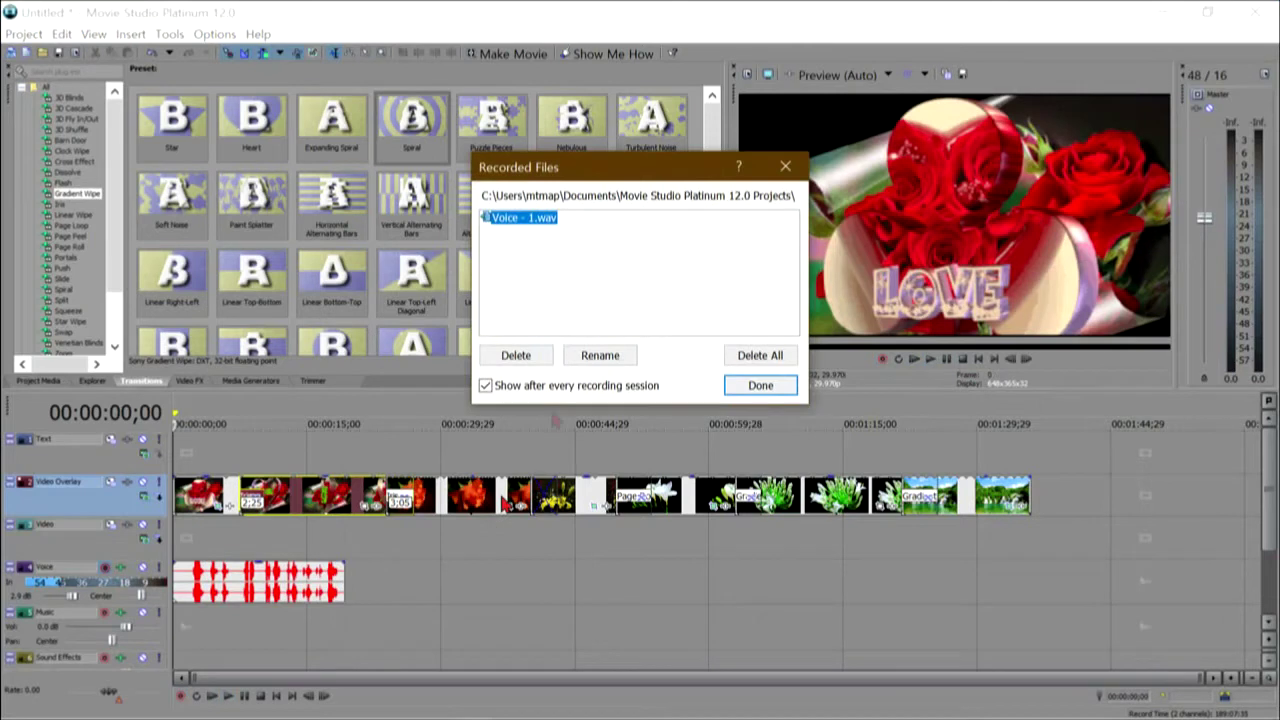
pyautogui.click(733, 391)
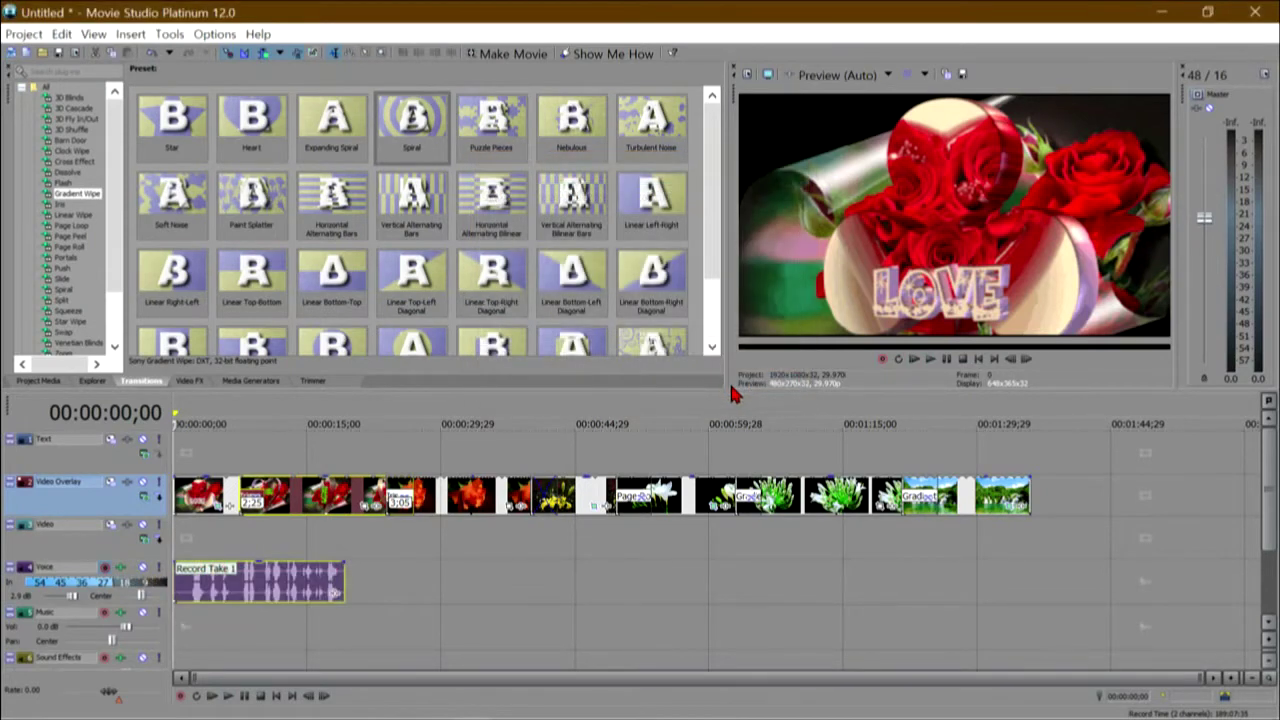
# Play back the recorded take on the Voice track, and undo the recording to clear the track.
pyautogui.click(912, 359)
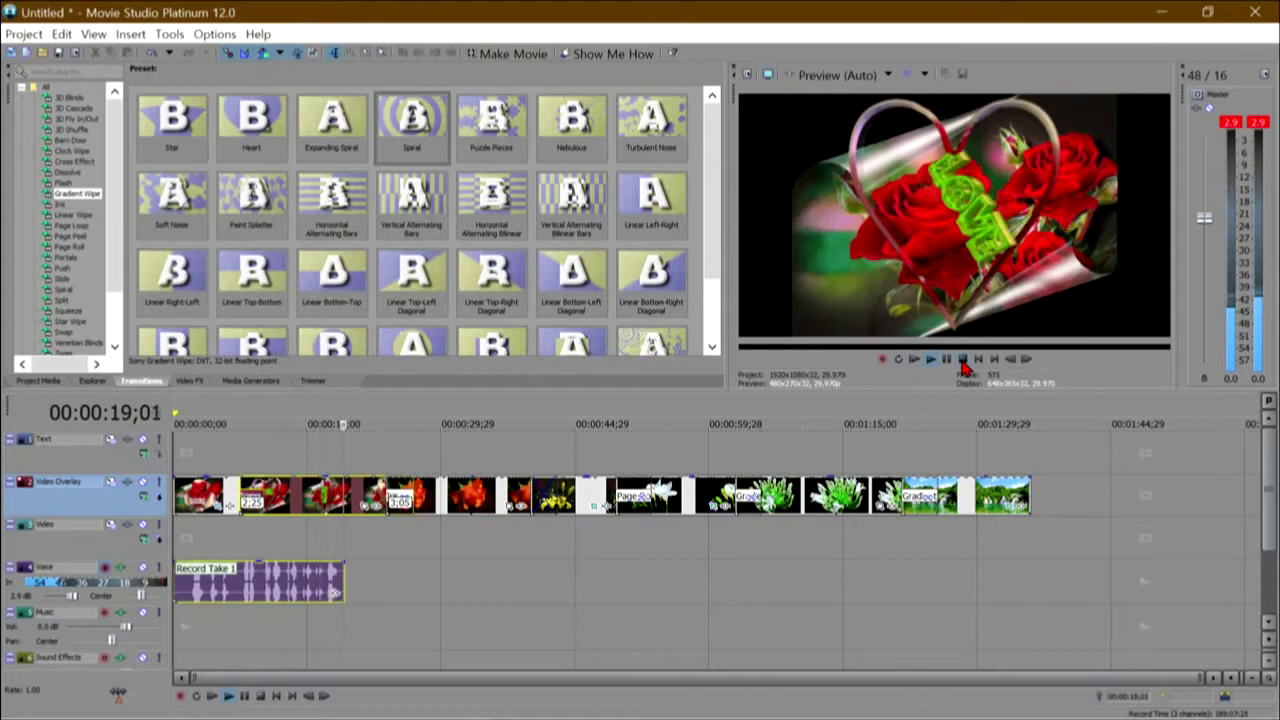
pyautogui.click(963, 360)
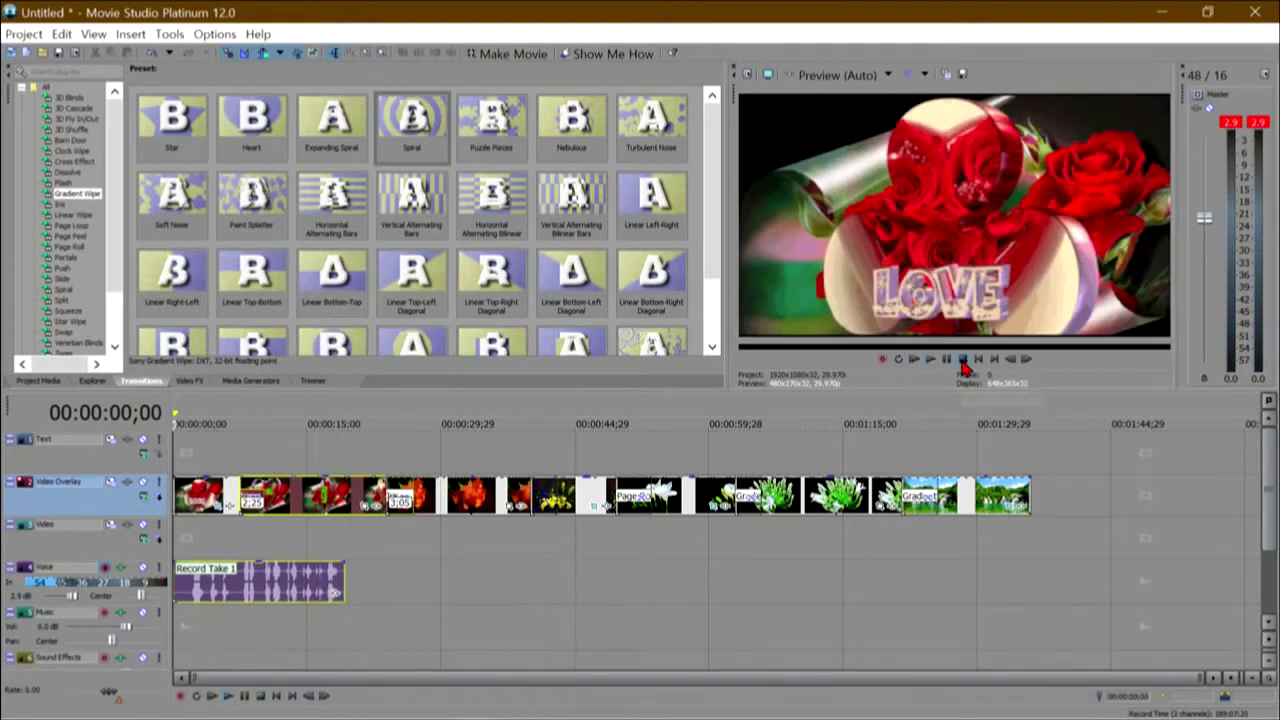
pyautogui.click(288, 582)
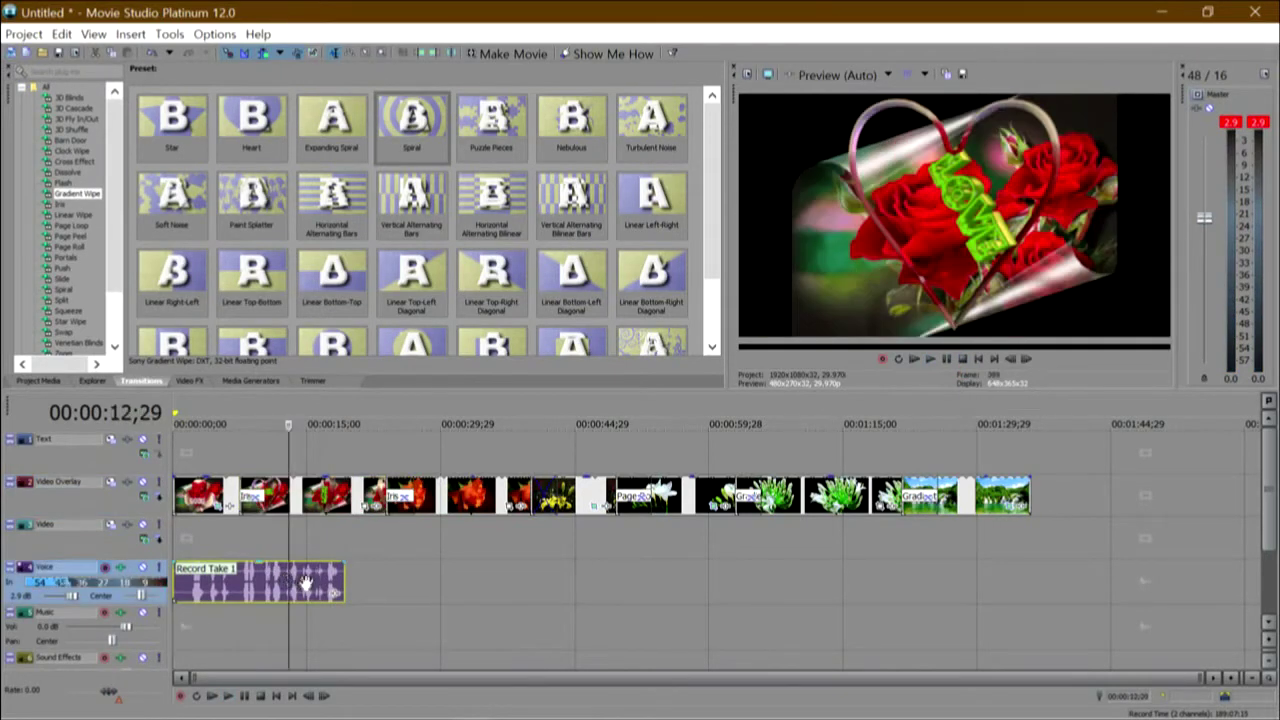
pyautogui.hotkey('ctrl', 'z')
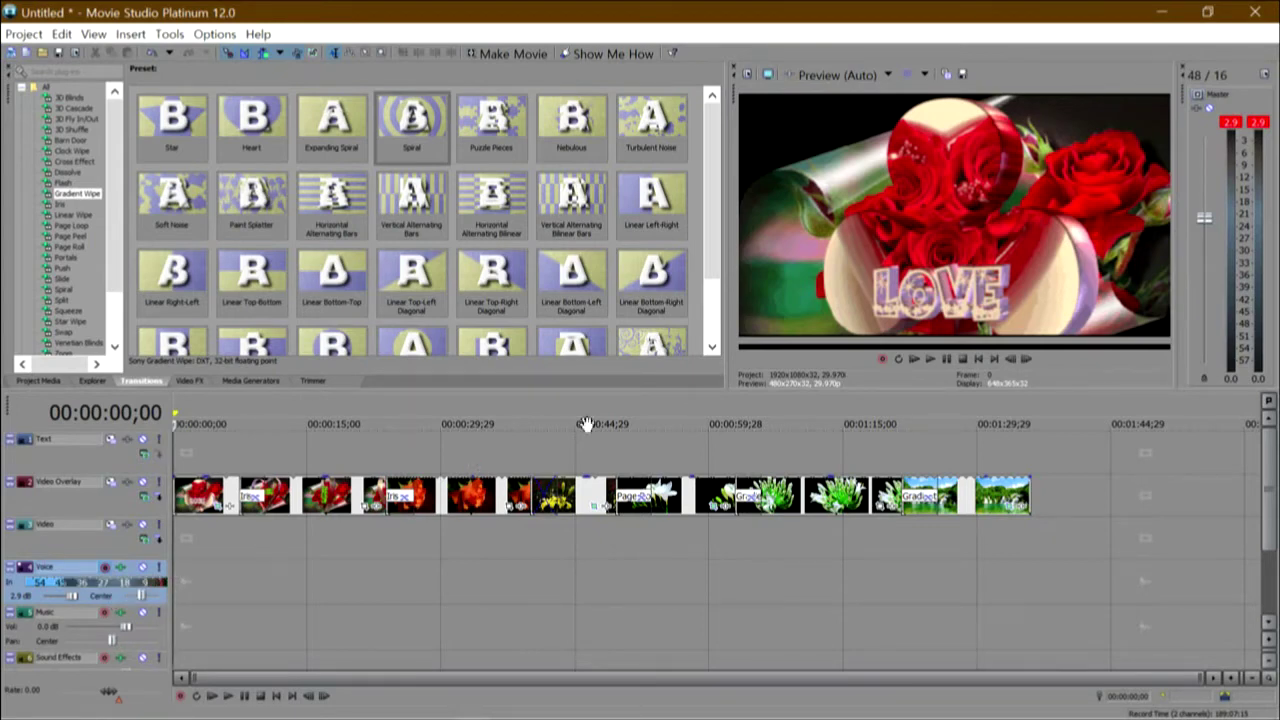
# Record a voice narration of about 1 minute 40 seconds on the Voice track from the project start and keep the recorded file.
pyautogui.click(882, 360)
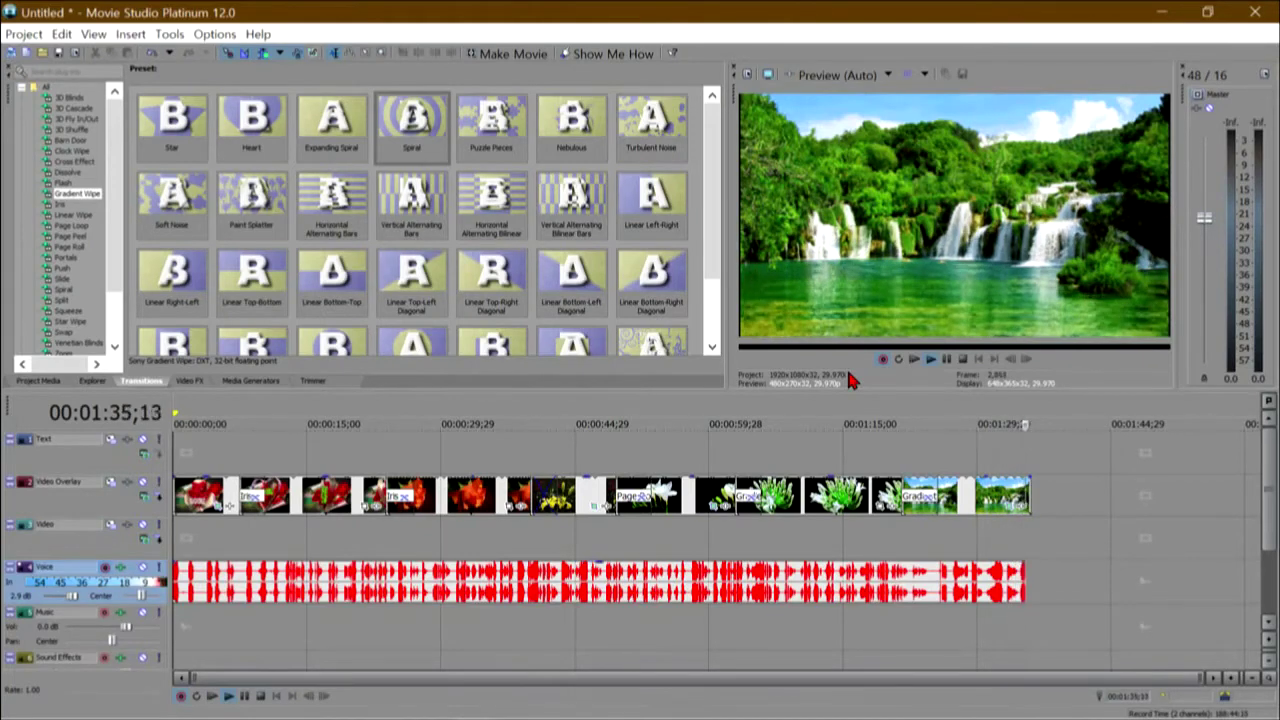
pyautogui.press('space')
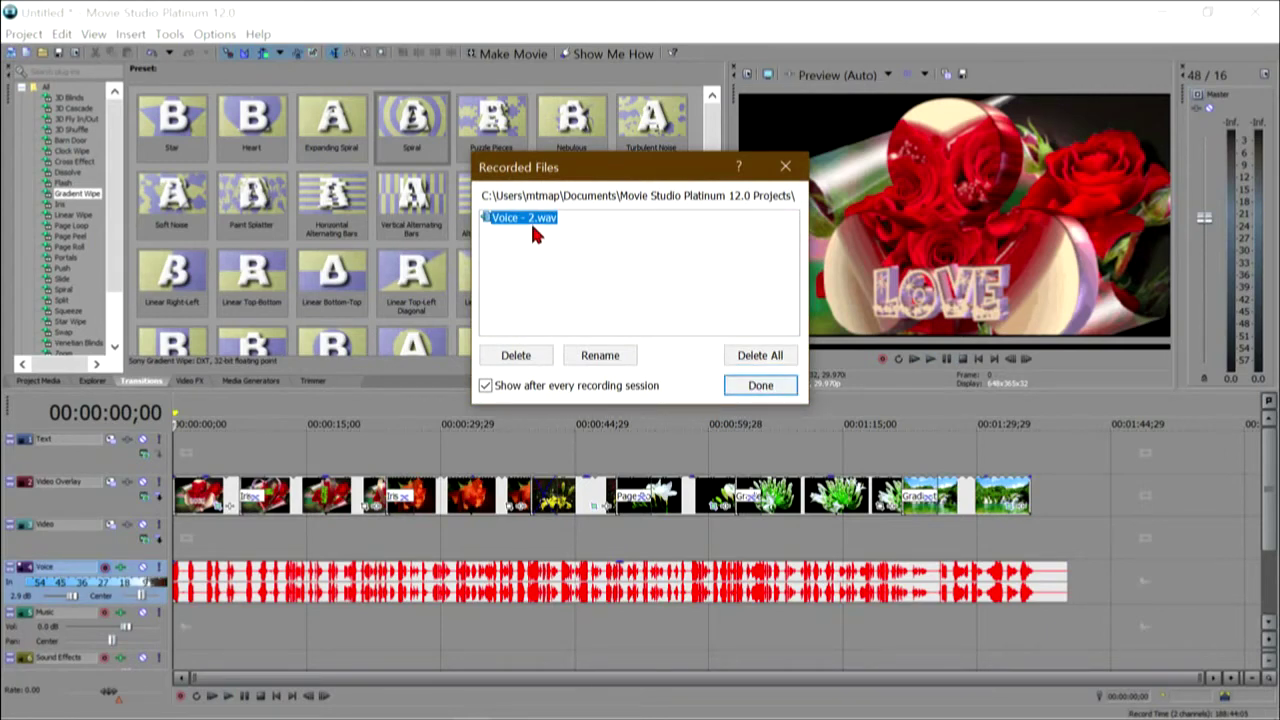
pyautogui.click(758, 387)
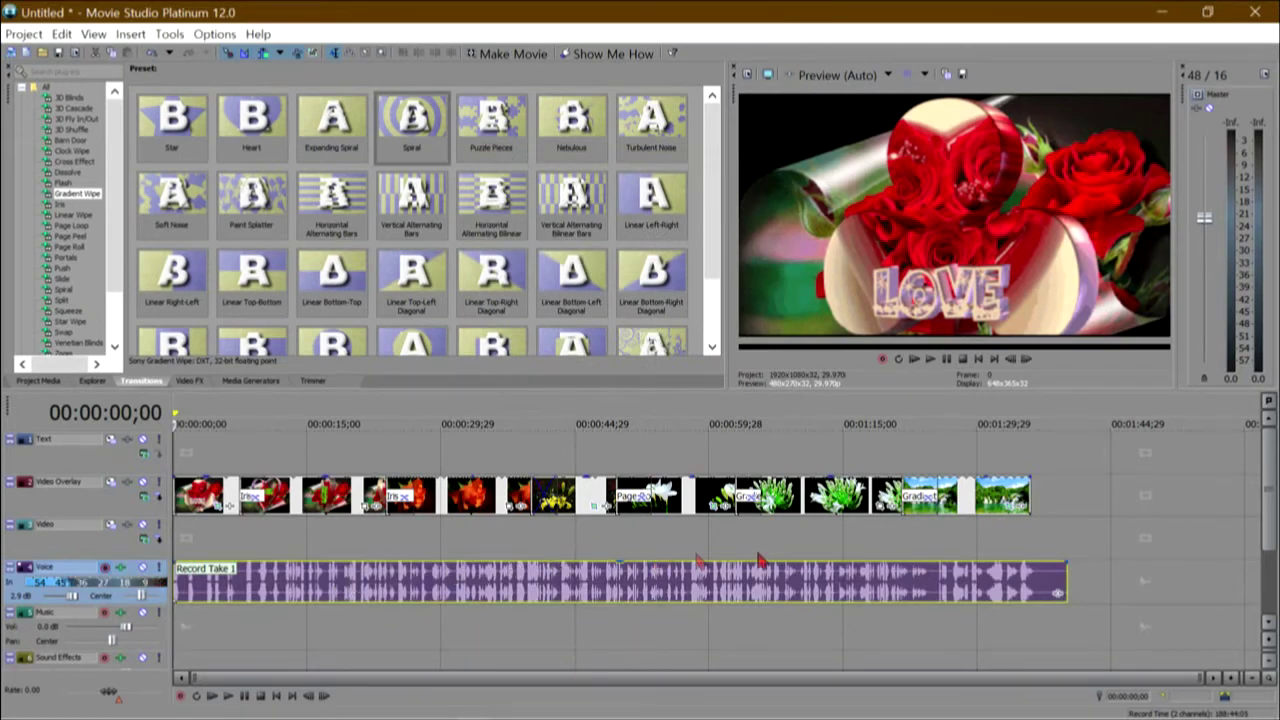
# Play back the project with the narration and set the loop region to span the whole project, then stop playback.
pyautogui.click(913, 362)
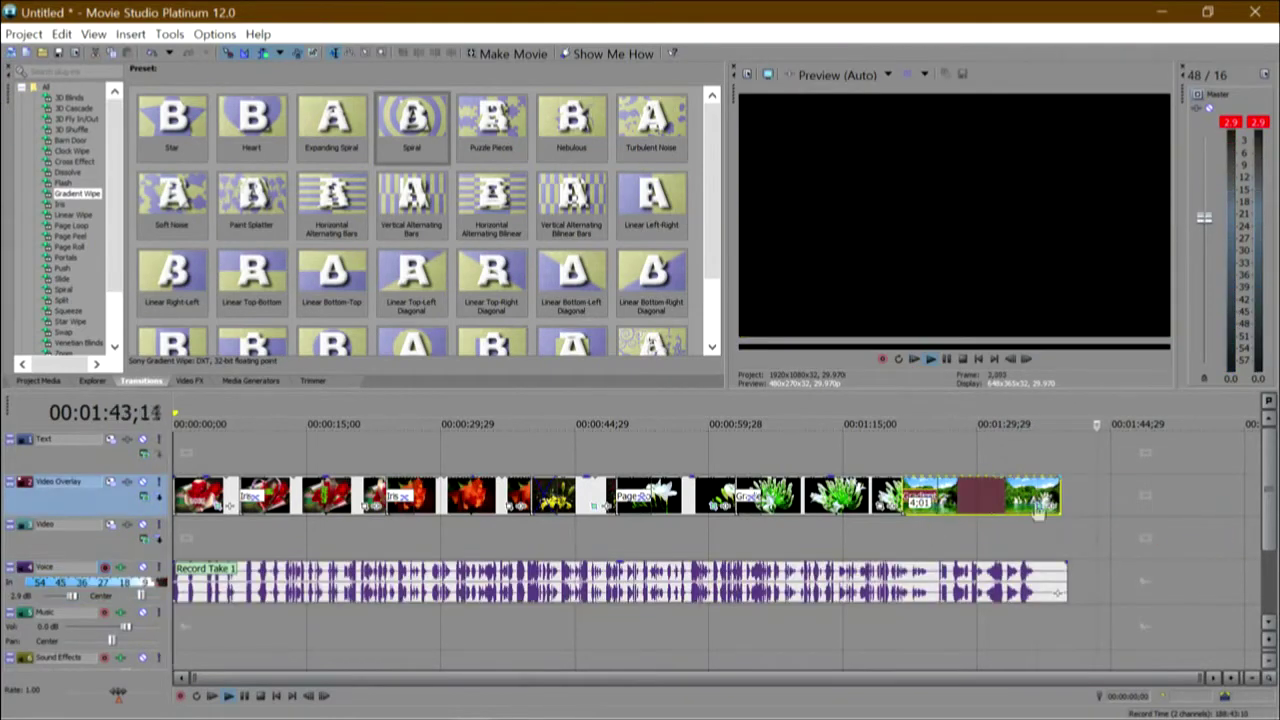
pyautogui.doubleClick(898, 410)
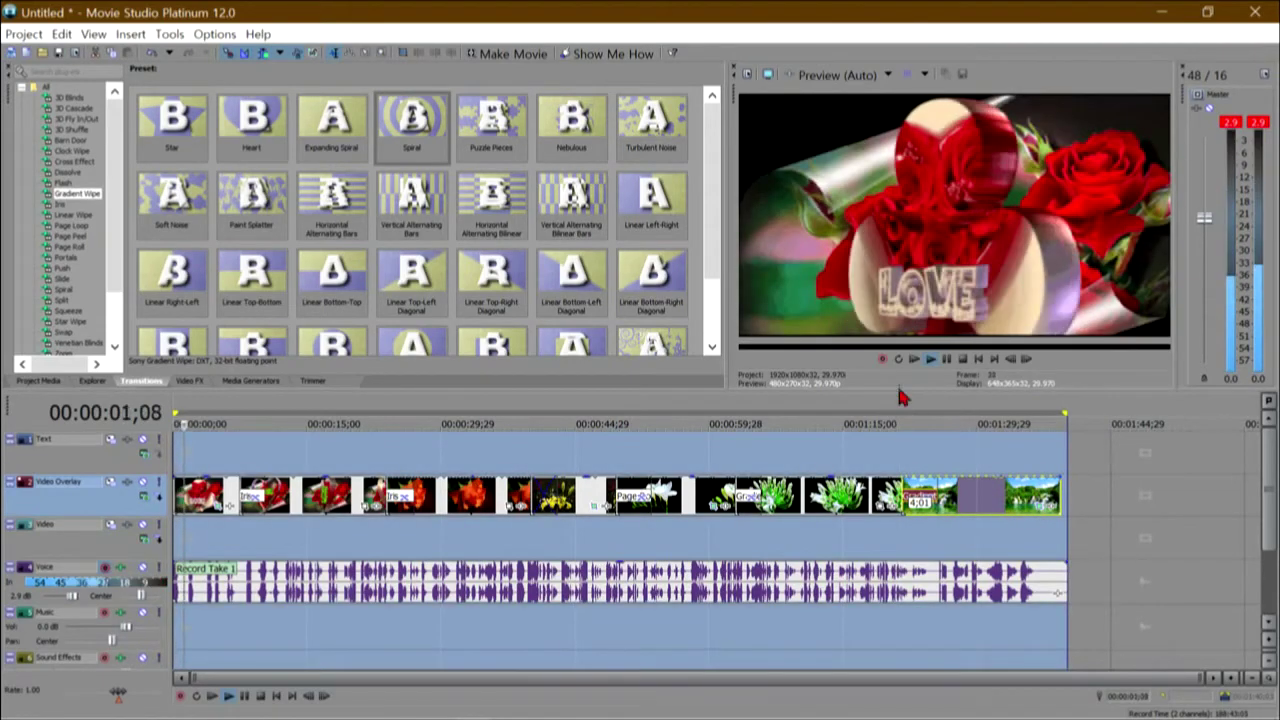
pyautogui.click(960, 359)
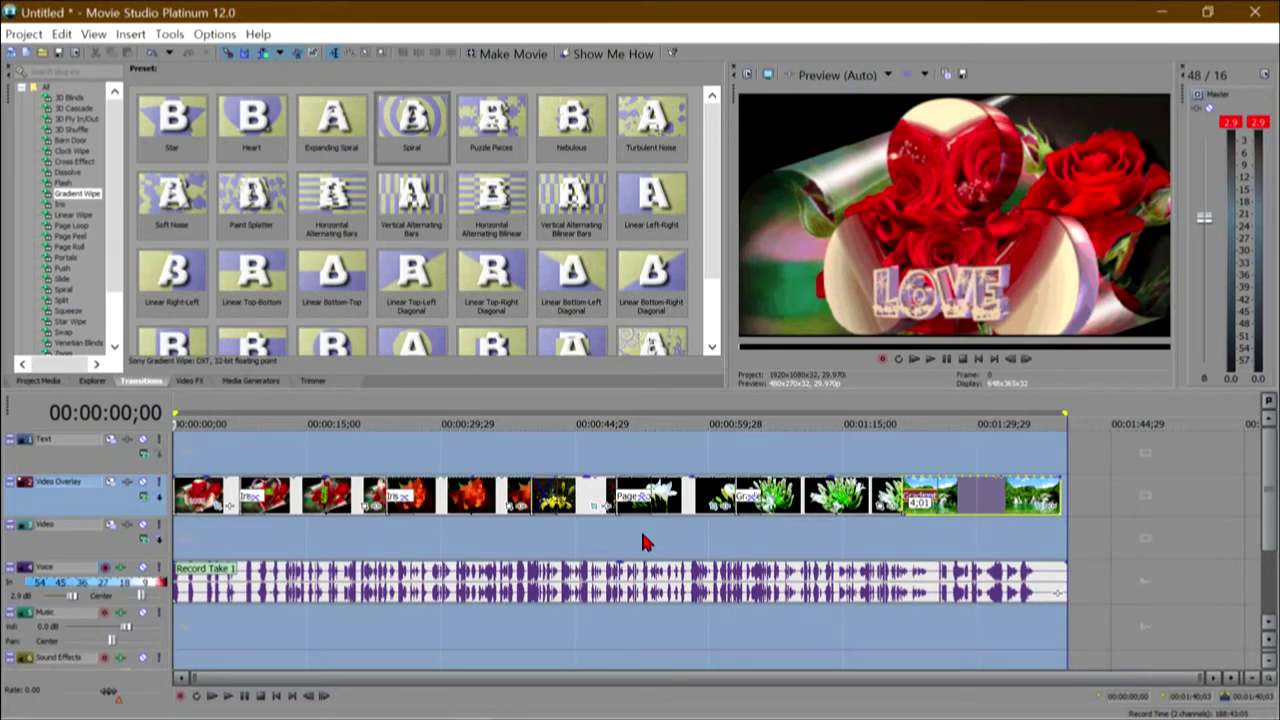
# Render the loop region as "장미와 시냇물" in MainConcept AVC/AAC format using the Apple iPad/iPhone 4 720p30 Video template.
pyautogui.click(24, 34)
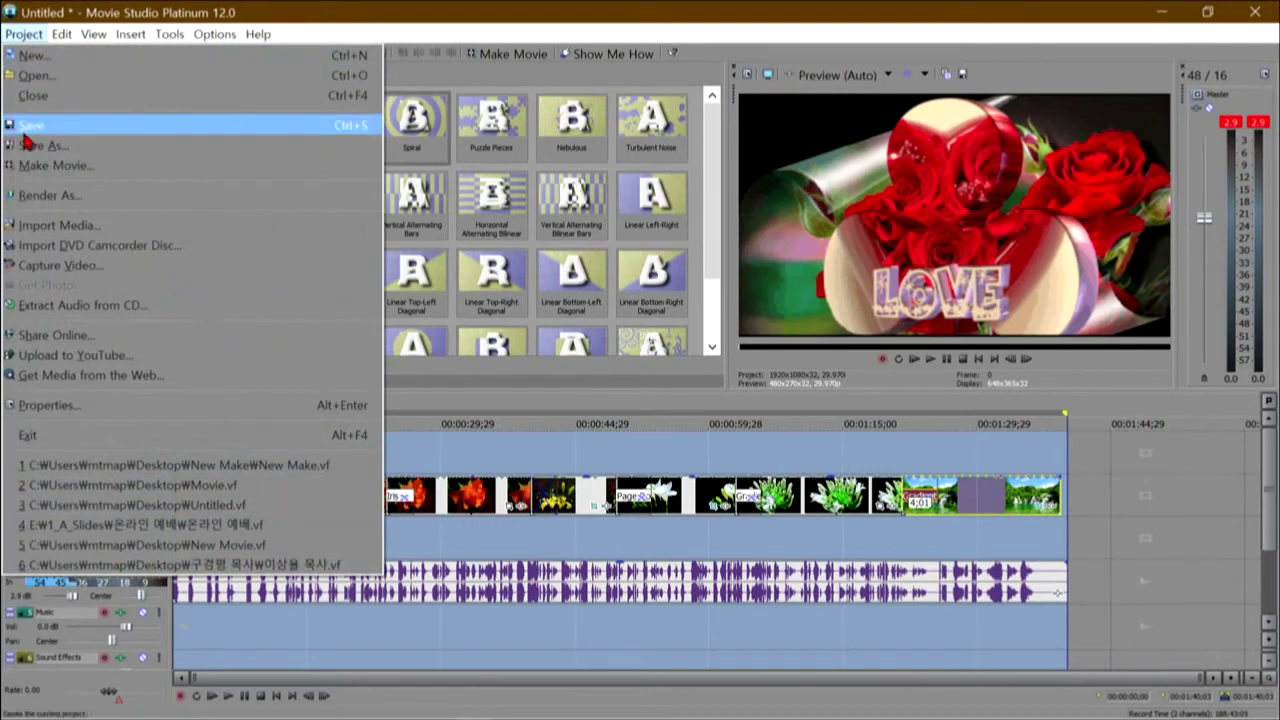
pyautogui.click(80, 196)
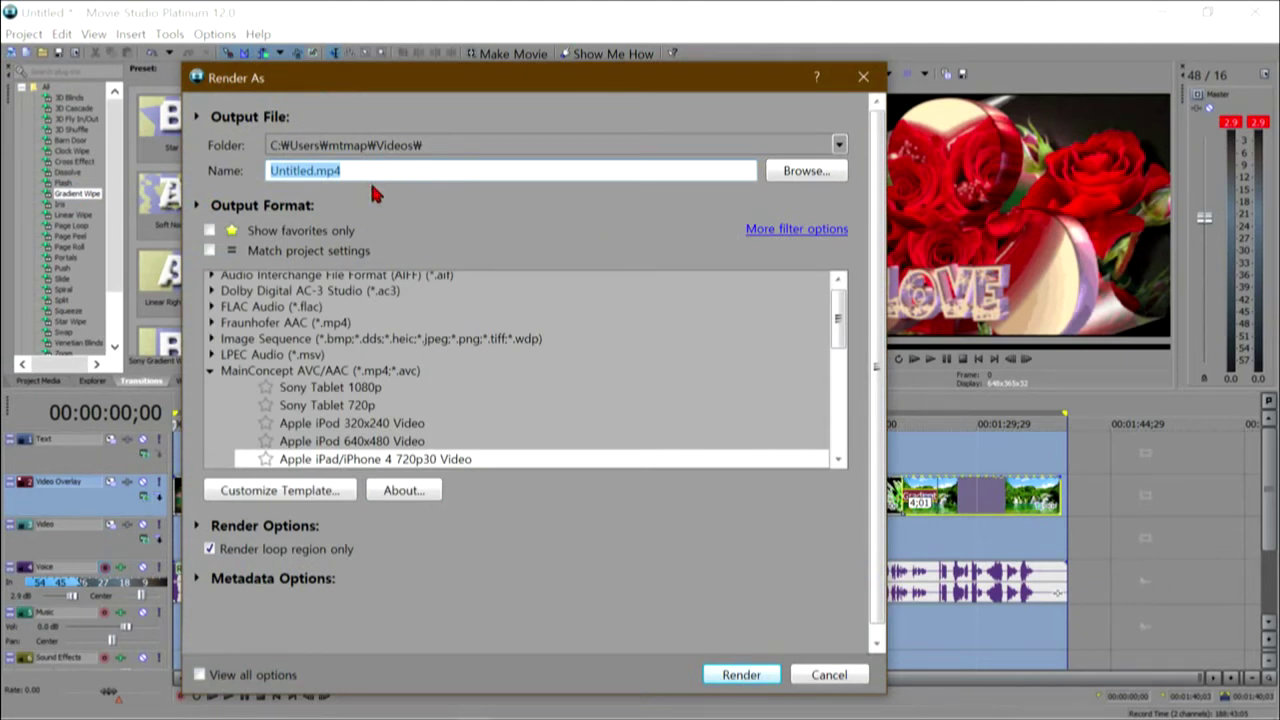
pyautogui.write('장미와 시냇물')
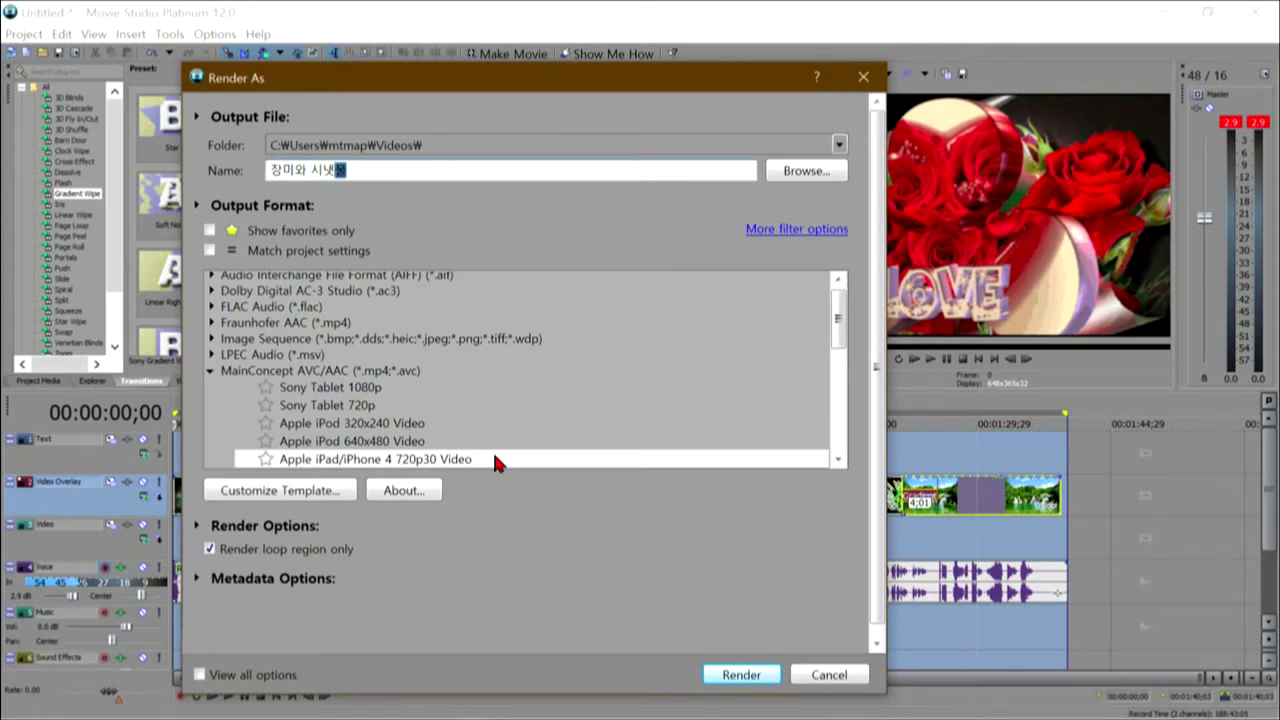
pyautogui.click(741, 675)
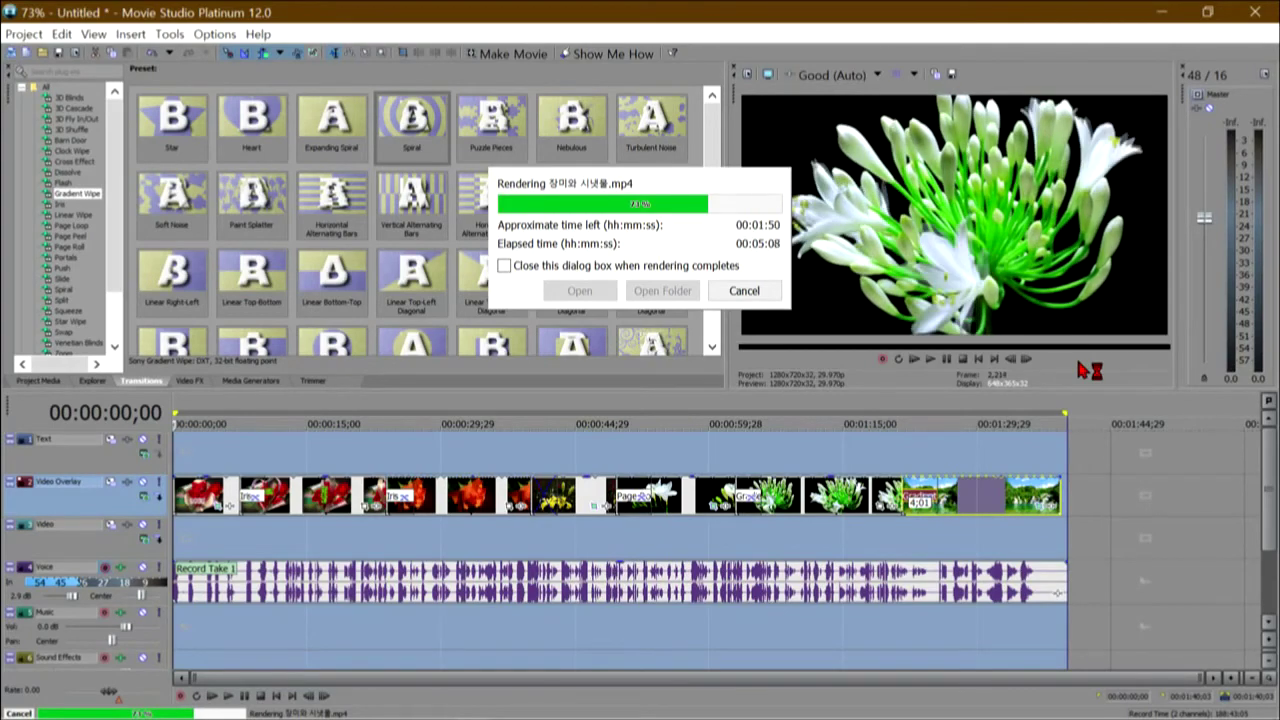
# Minimize the editor to the desktop while the render runs, check its progress preview and restore the window.
pyautogui.click(1161, 12)
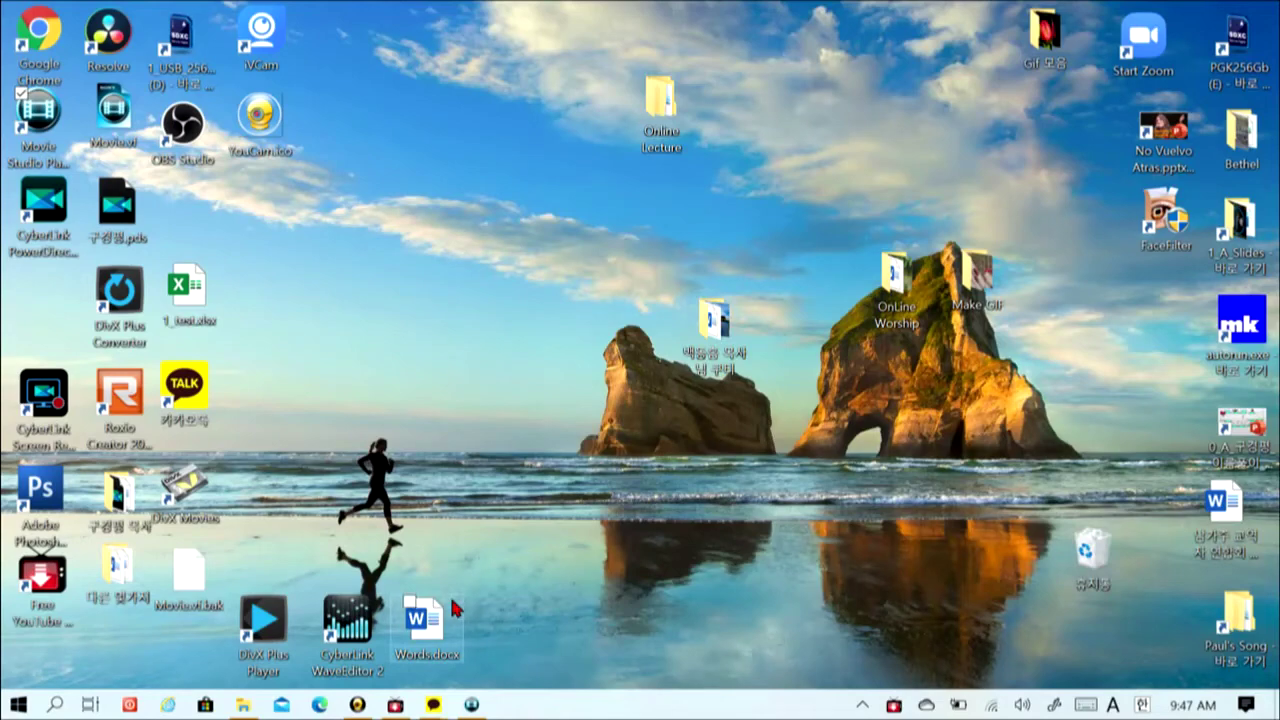
pyautogui.moveTo(477, 706)
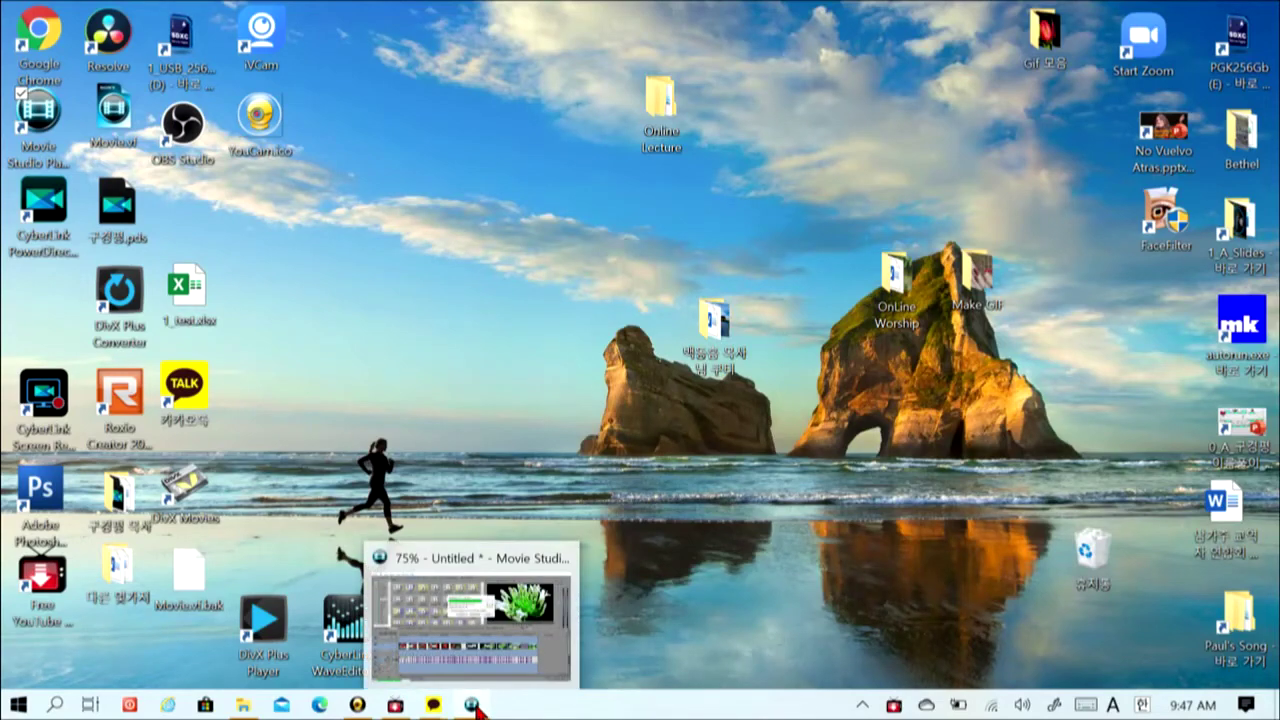
pyautogui.click(477, 706)
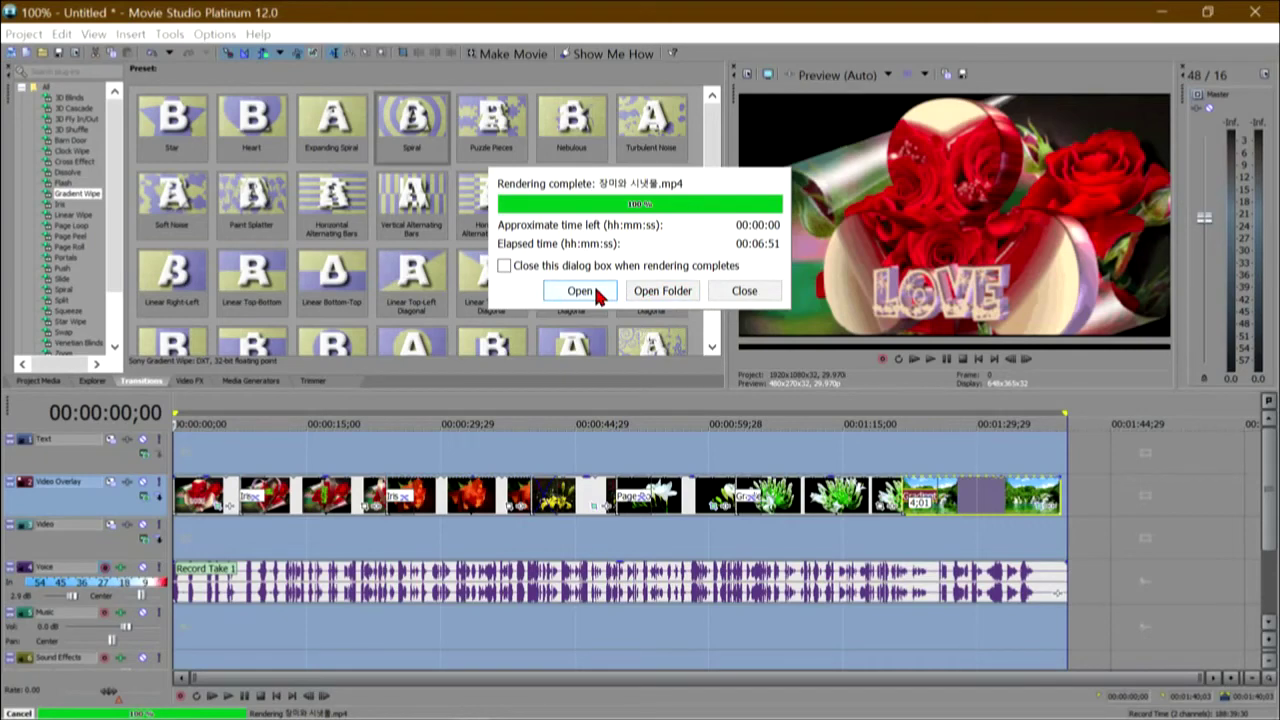
# Open the folder containing the rendered movie and play 장미와 시냇물.mp4.
pyautogui.click(651, 291)
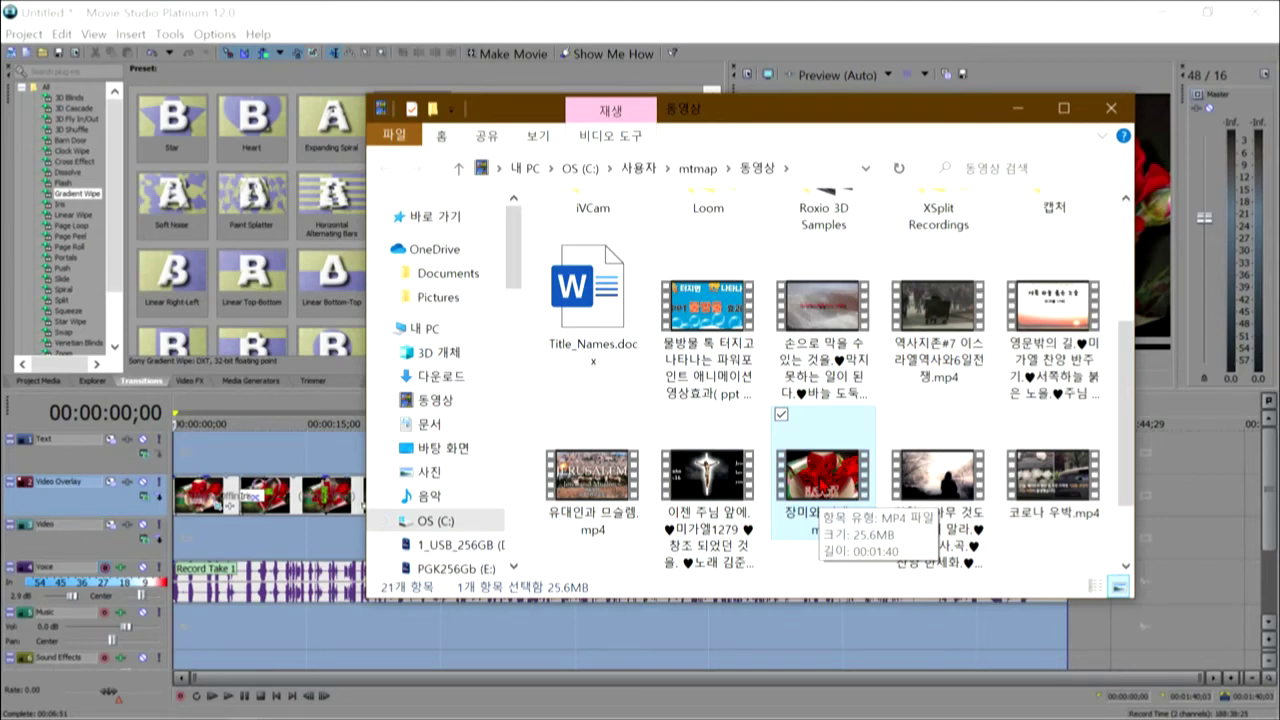
pyautogui.doubleClick(822, 472)
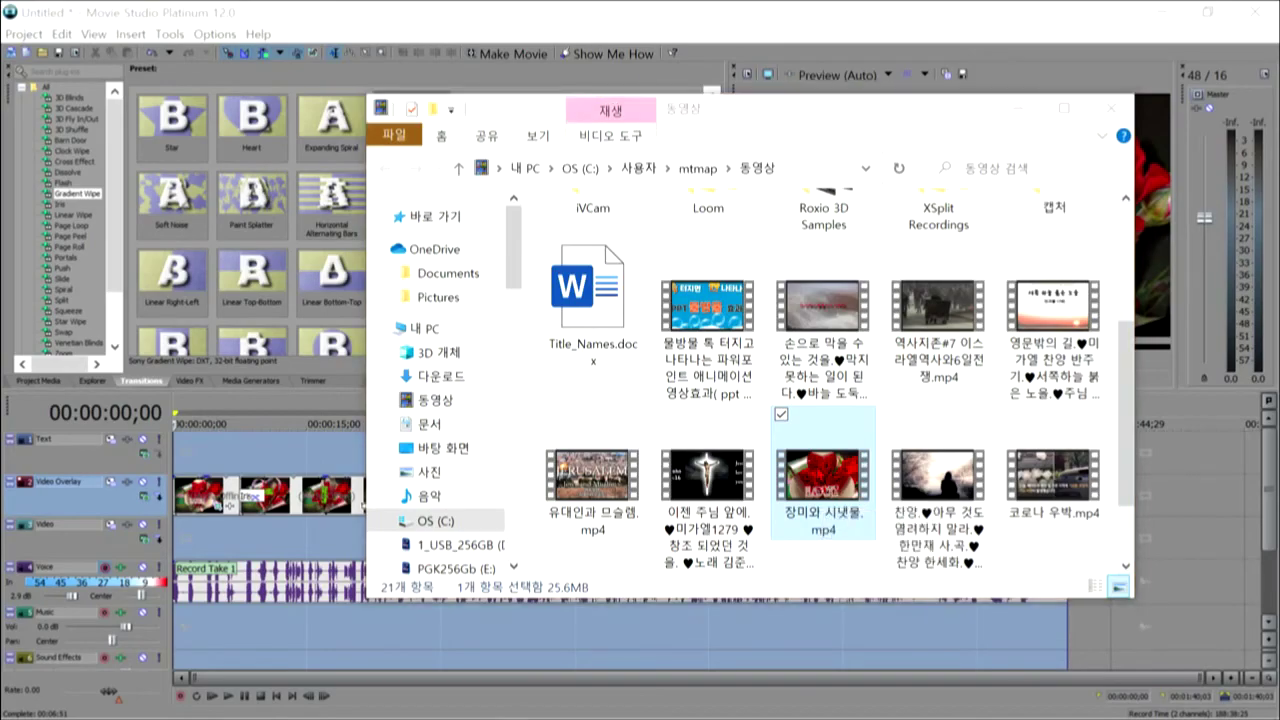